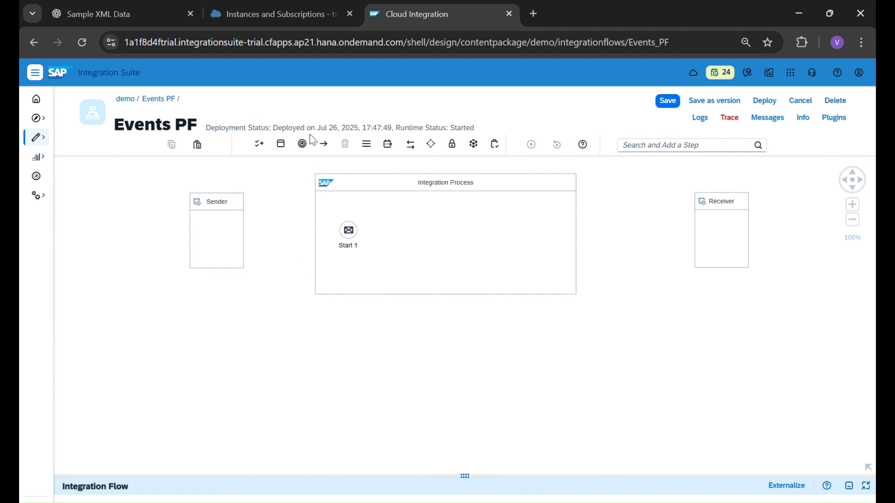
pyautogui.click(304, 144)
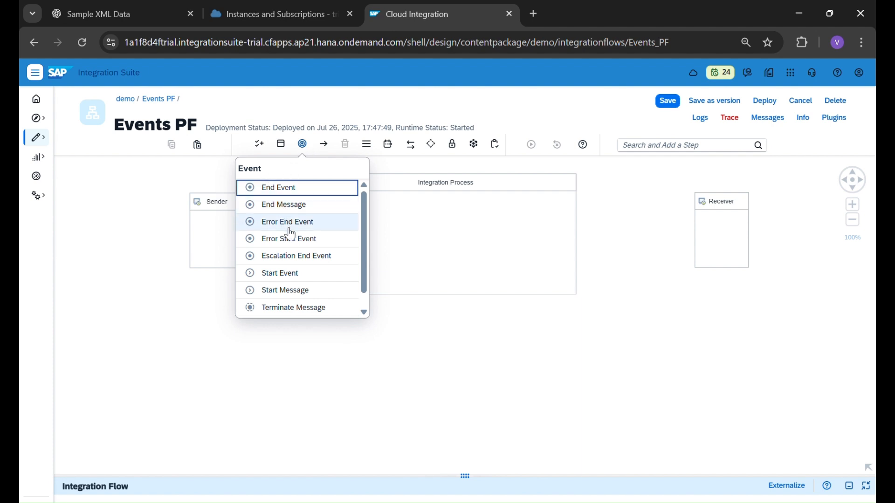
pyautogui.click(309, 290)
pyautogui.click(351, 240)
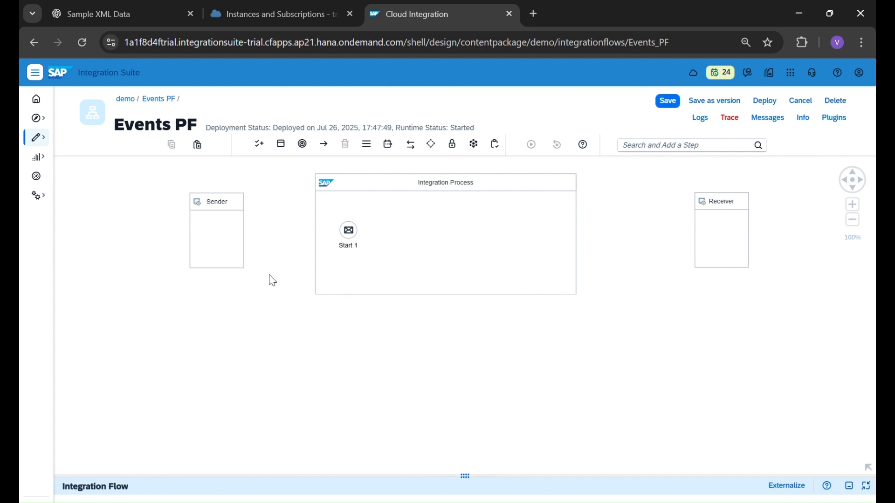
# Step: Connect the Sender to the Start 1 message event using the HTTPS adapter
pyautogui.click(223, 240)
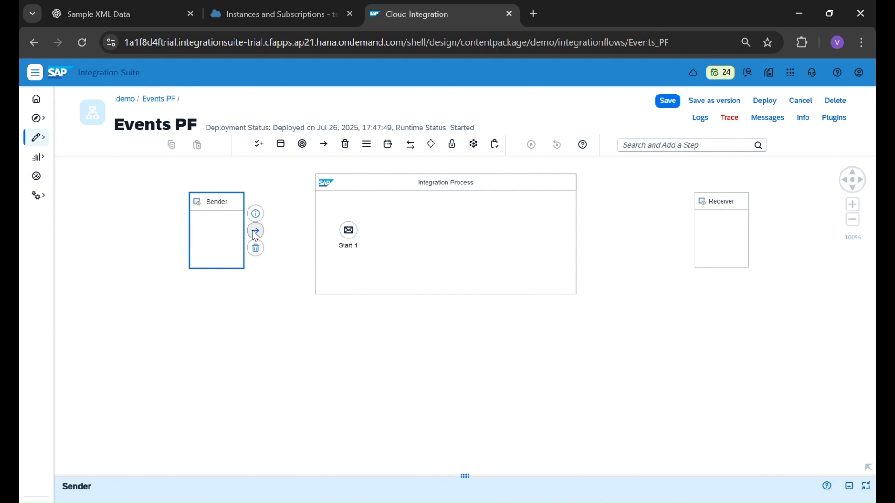
pyautogui.moveTo(255, 232); pyautogui.dragTo(348, 236)
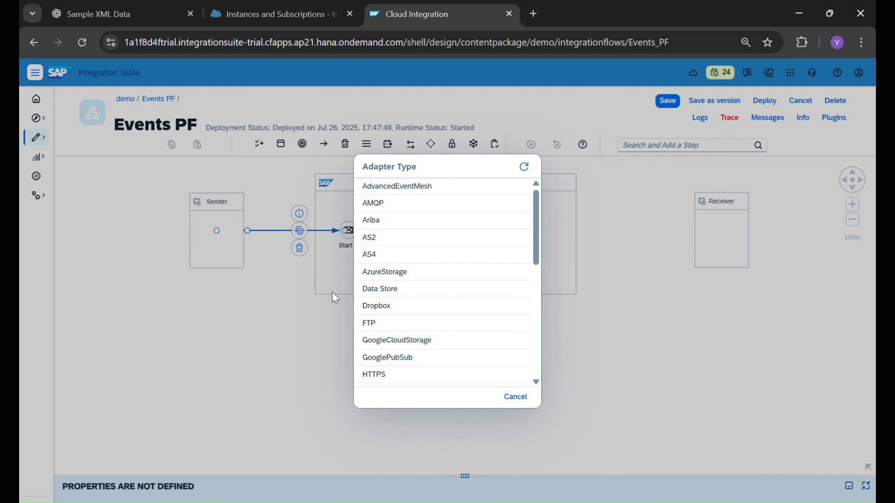
pyautogui.scroll(-7, 429, 277)
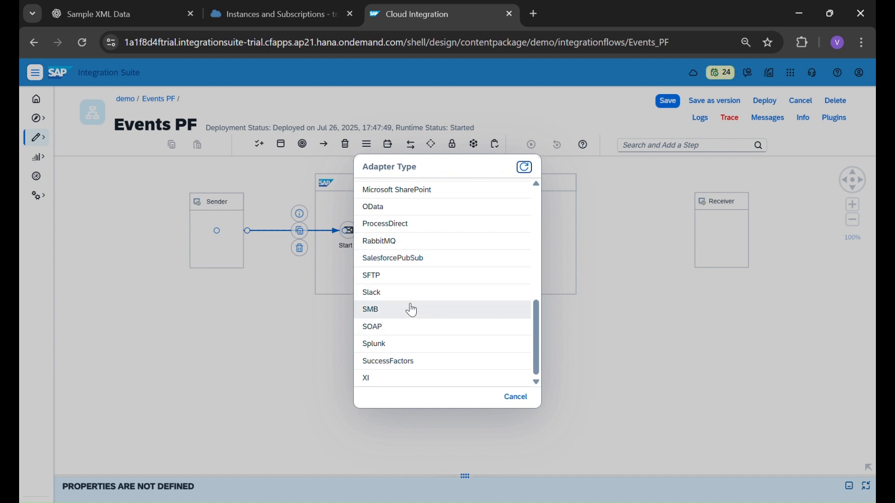
pyautogui.scroll(5, 411, 310)
pyautogui.click(409, 344)
pyautogui.click(359, 326)
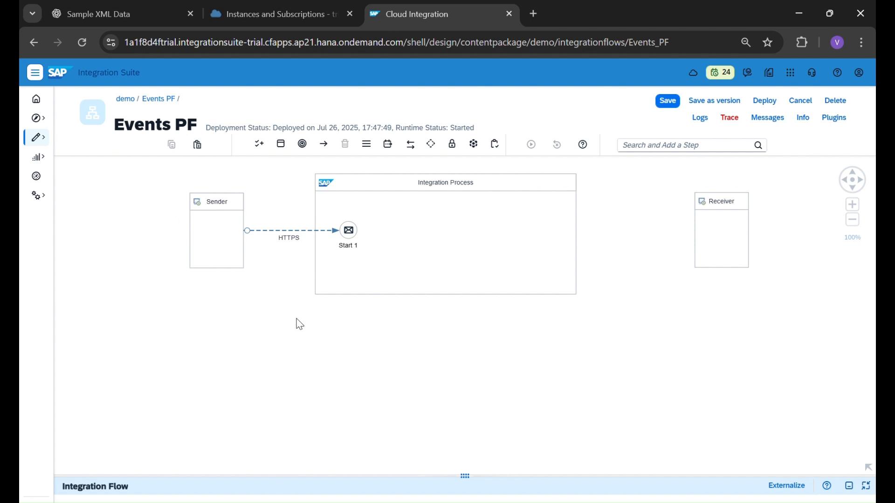
# Step: Add an End Message event inside the Integration Process, level with Start 1 near the opposite edge
pyautogui.click(302, 143)
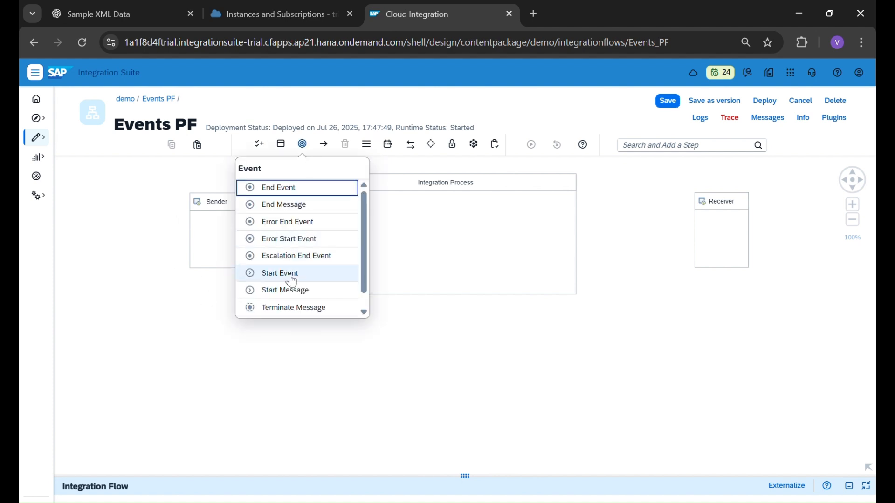
pyautogui.scroll(-1, 299, 286)
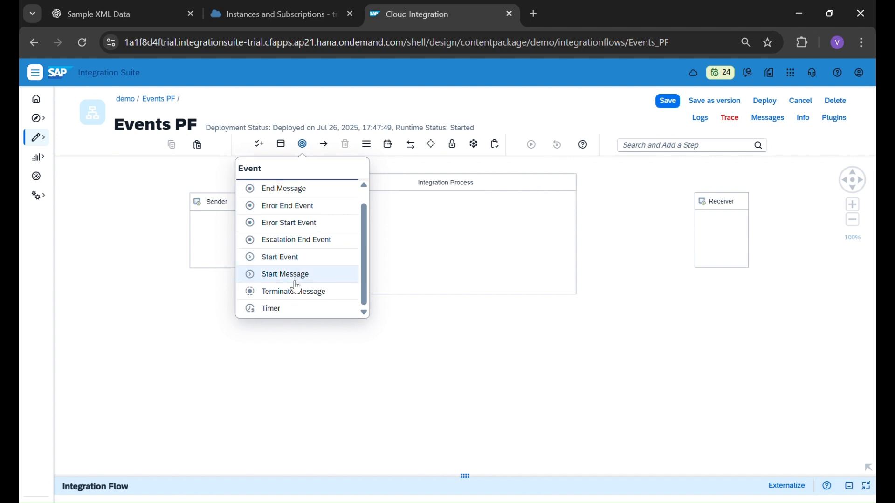
pyautogui.scroll(1, 299, 261)
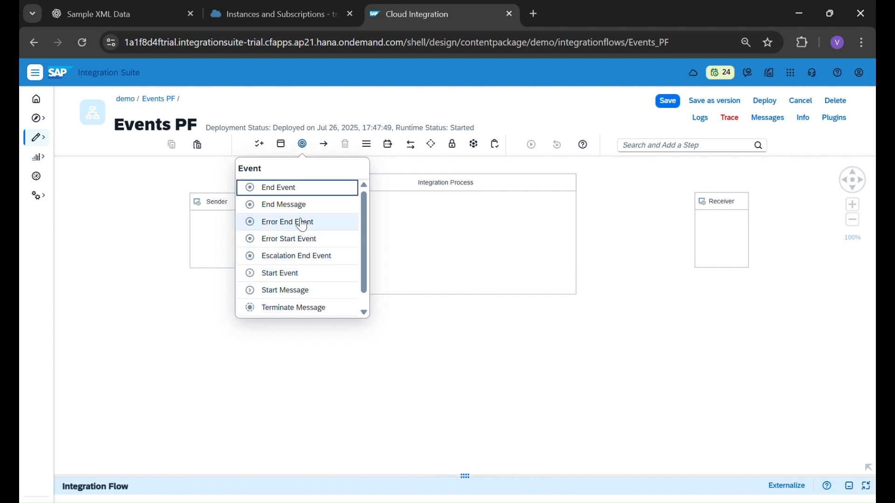
pyautogui.click(533, 242)
pyautogui.click(547, 235)
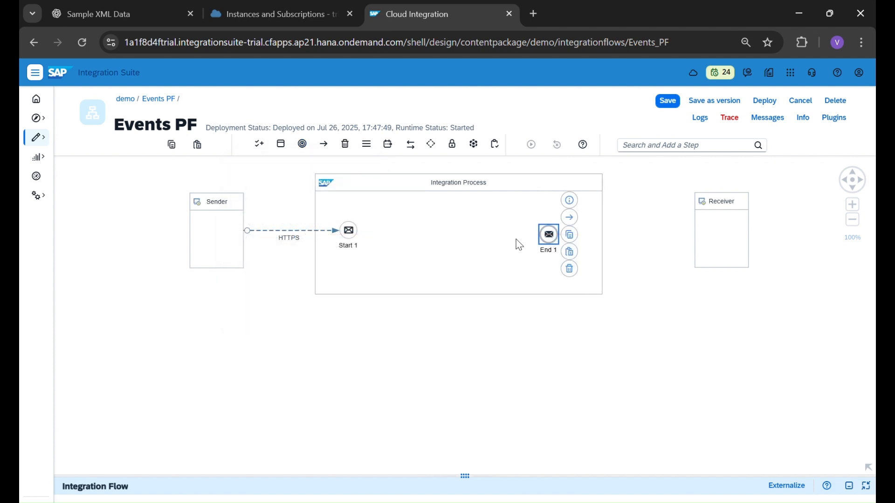
# Step: Connect Start 1 to End 1, and link End 1 to the Receiver using the Mail adapter
pyautogui.click(357, 237)
pyautogui.moveTo(371, 224); pyautogui.dragTo(713, 231)
pyautogui.click(553, 236)
pyautogui.scroll(-10, 451, 291)
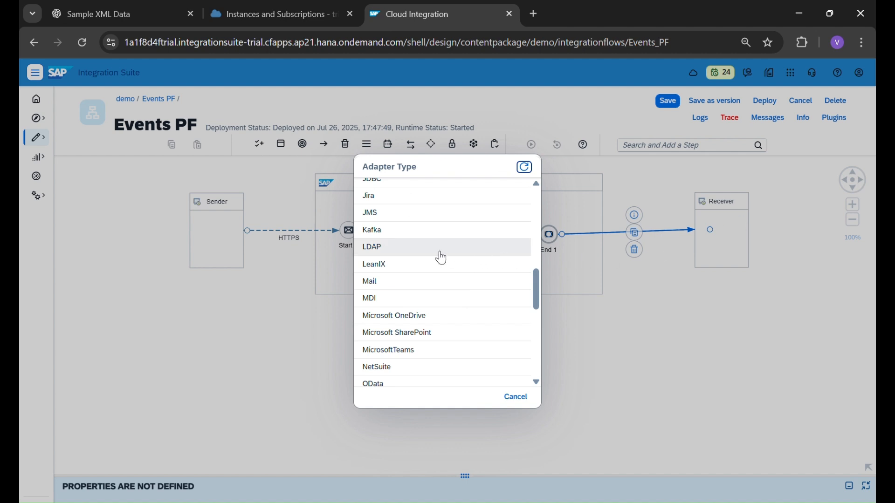
pyautogui.scroll(5, 431, 306)
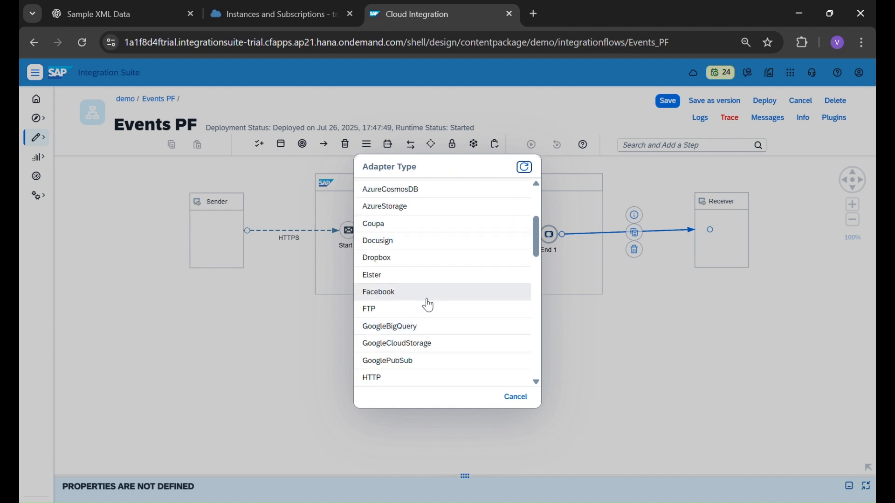
pyautogui.scroll(-2, 413, 319)
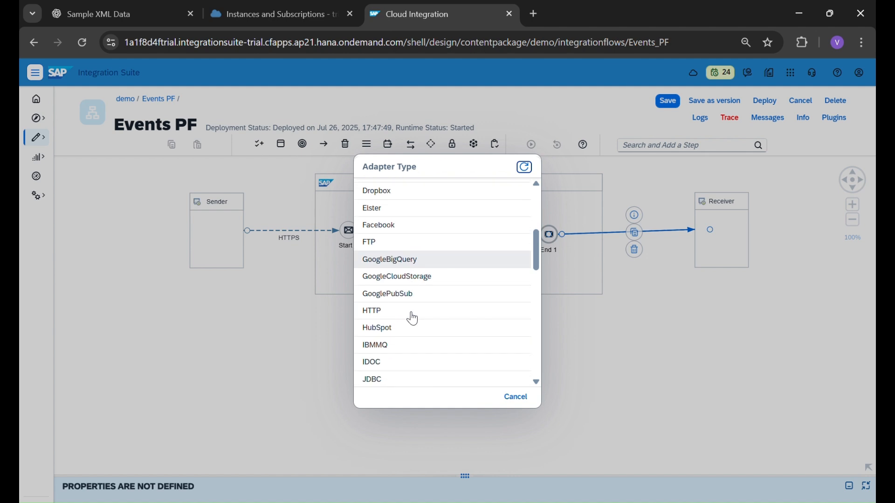
pyautogui.scroll(-3, 412, 317)
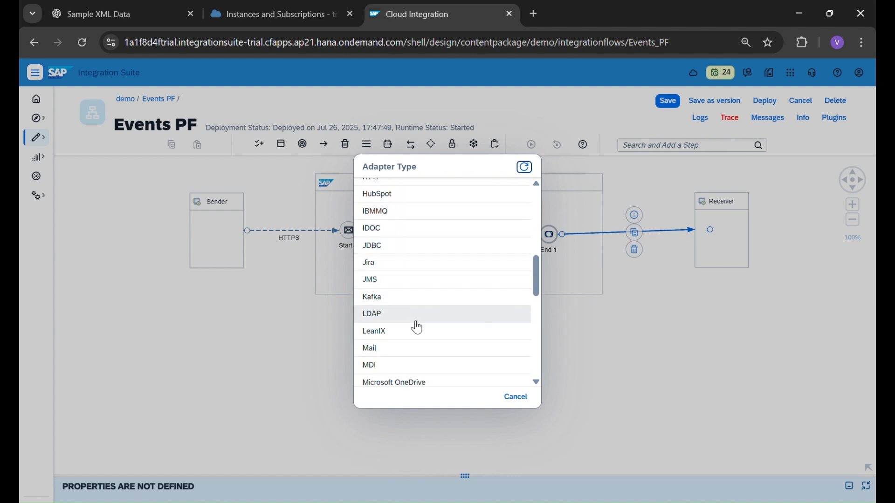
pyautogui.scroll(-1, 416, 321)
pyautogui.click(415, 288)
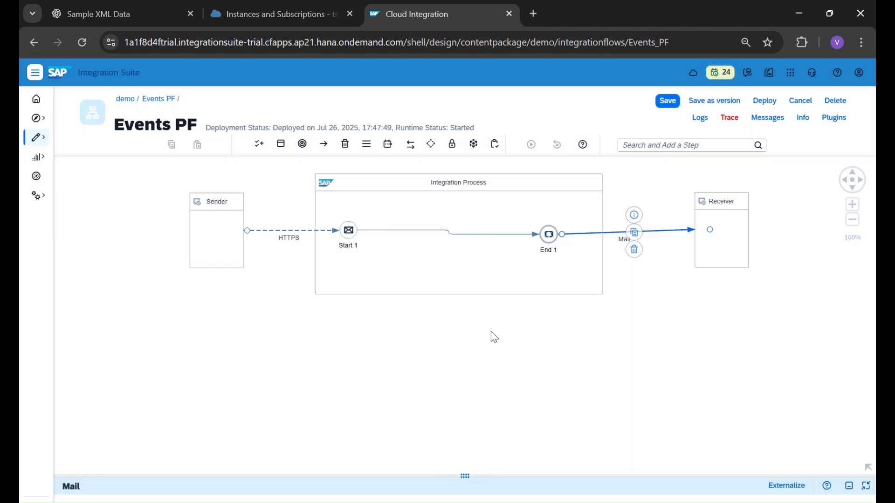
pyautogui.click(448, 233)
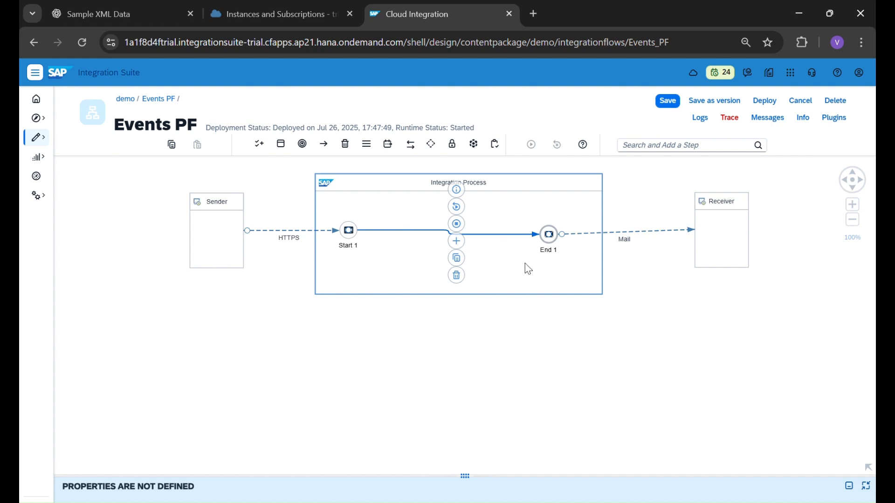
pyautogui.click(467, 366)
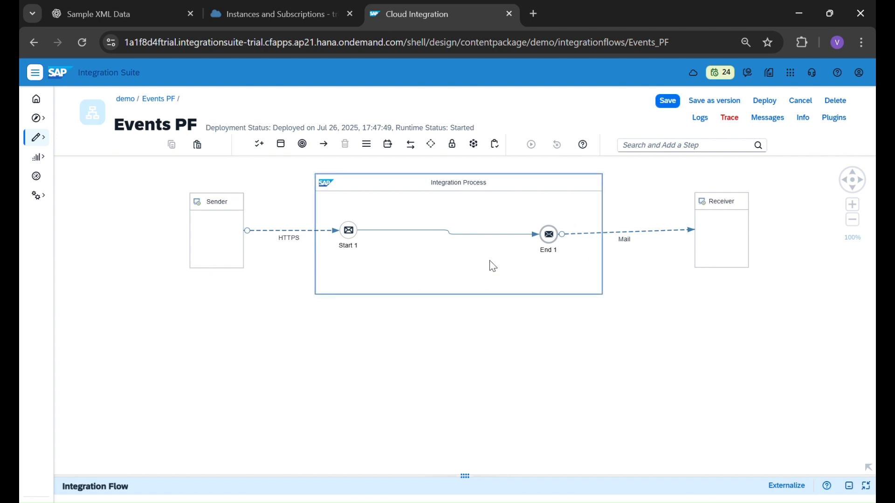
# Step: Add a second Integration Process pool in the empty canvas area below the existing one
pyautogui.moveTo(473, 367); pyautogui.dragTo(361, 360)
pyautogui.click(302, 144)
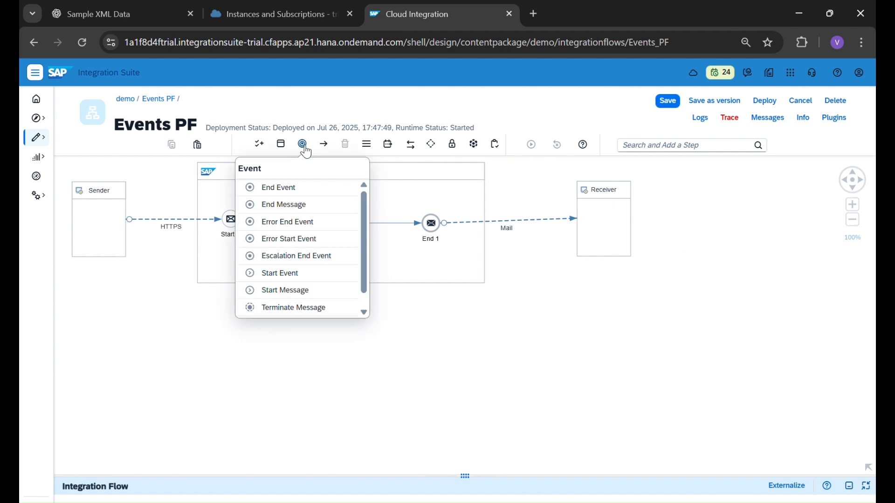
pyautogui.click(281, 144)
pyautogui.click(301, 205)
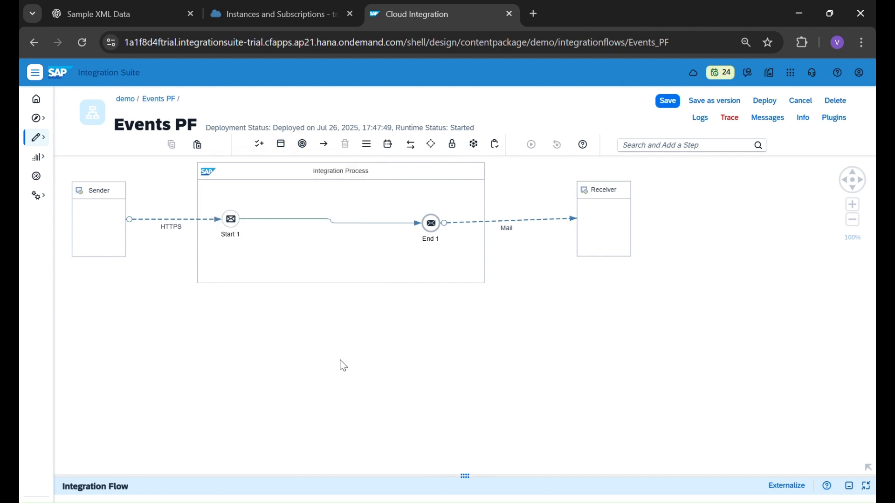
pyautogui.click(280, 375)
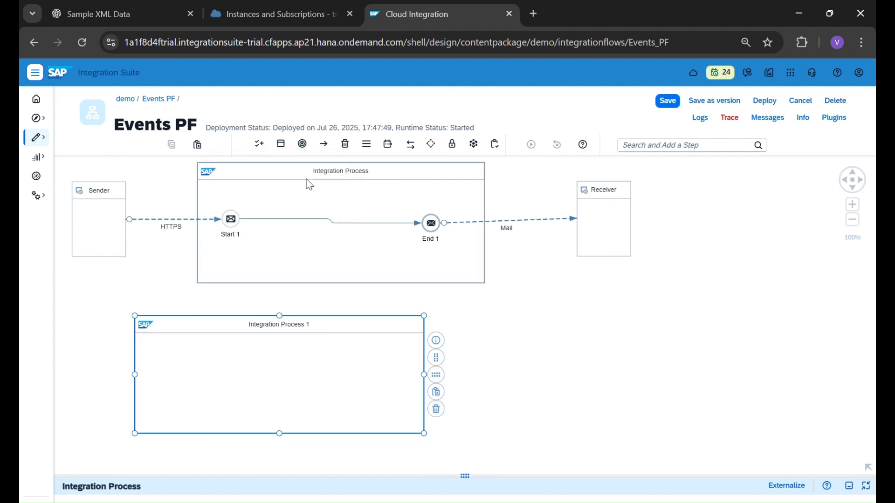
# Step: Place a Timer start event at the beginning of Integration Process 1
pyautogui.click(303, 146)
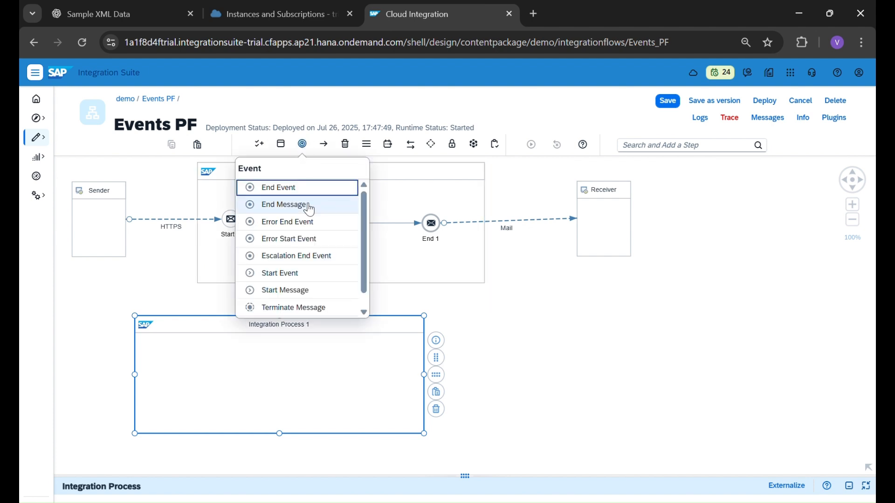
pyautogui.scroll(-1, 322, 244)
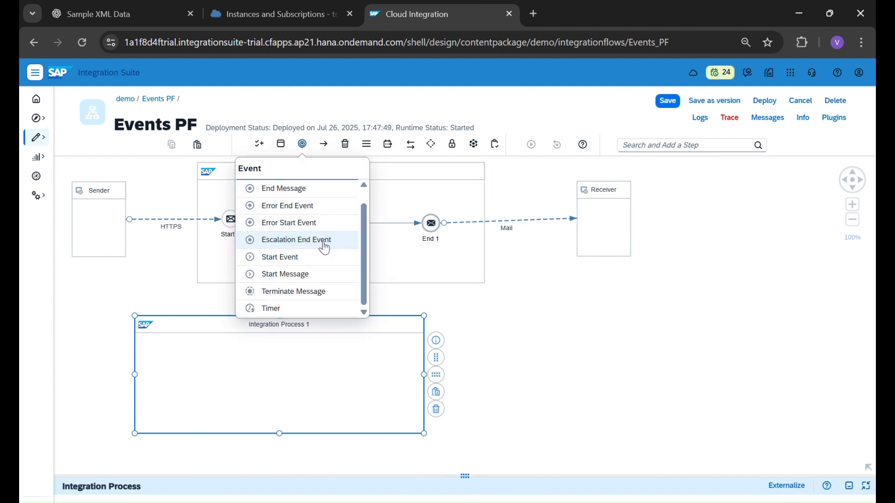
pyautogui.scroll(1, 325, 247)
pyautogui.scroll(-1, 310, 252)
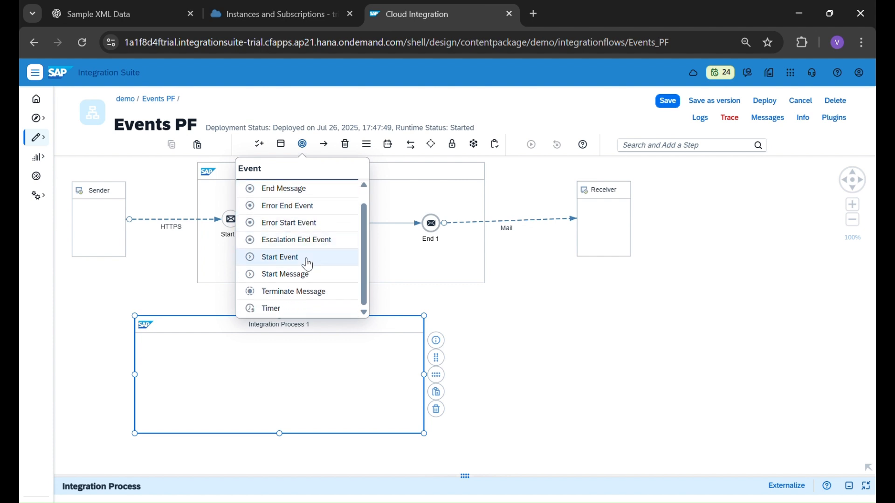
pyautogui.click(301, 311)
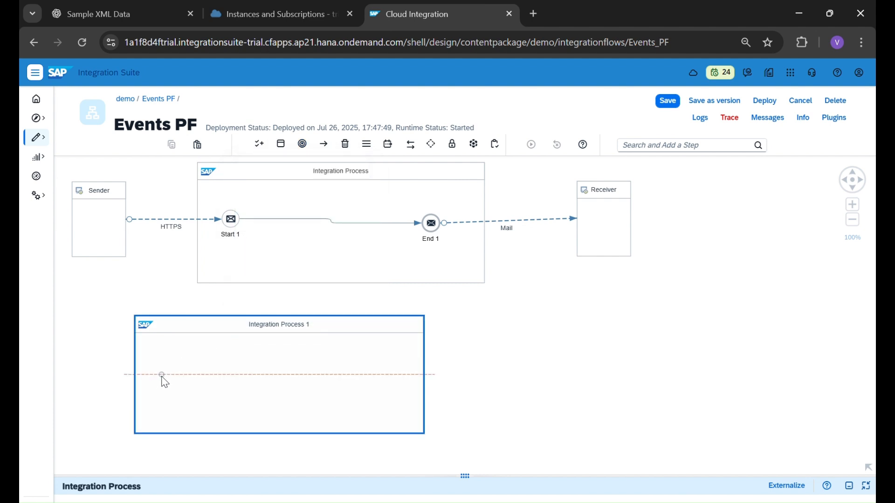
pyautogui.click(162, 380)
pyautogui.click(162, 381)
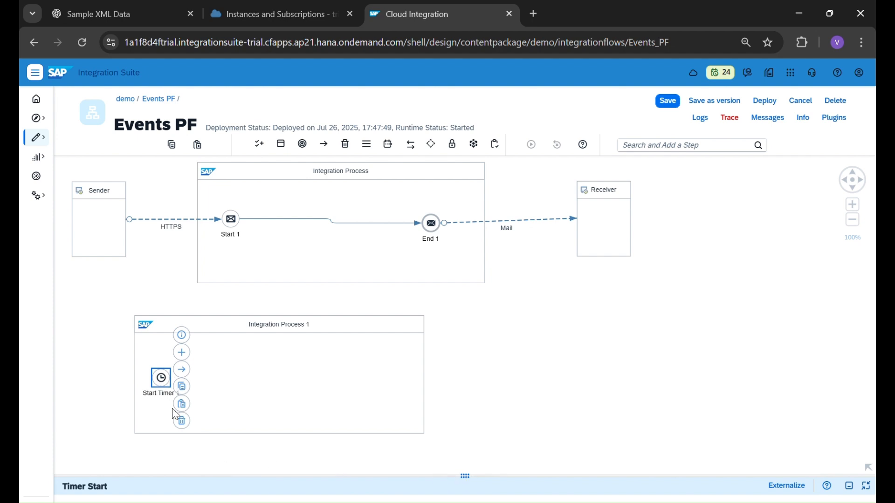
# Step: Open the scheduler settings of the Start Timer 1 event
pyautogui.moveTo(477, 485); pyautogui.dragTo(464, 286)
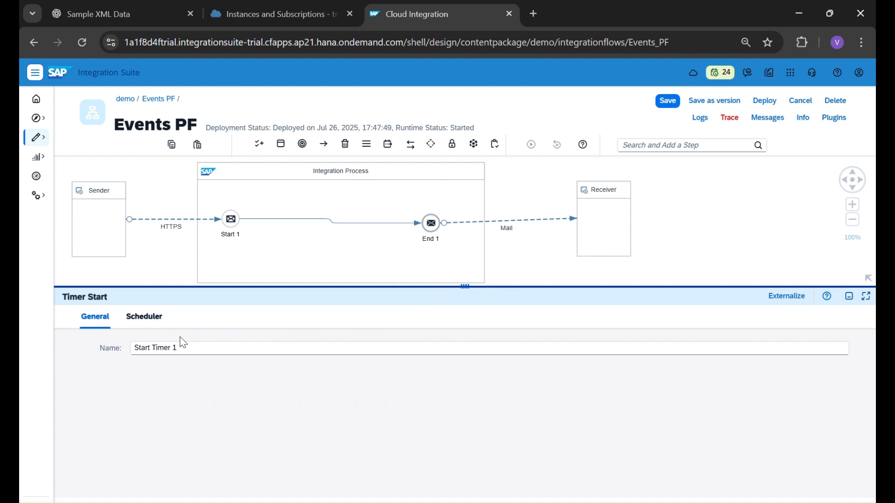
pyautogui.click(145, 318)
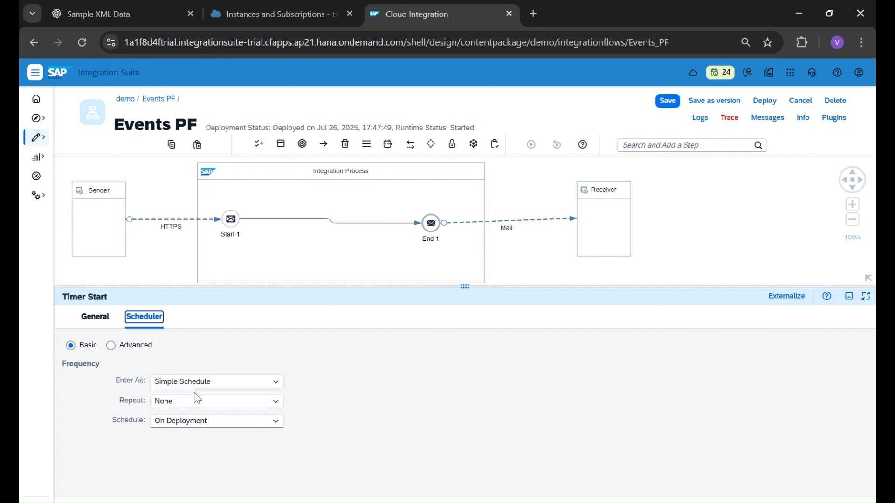
# Step: Try the Multiple Schedule option, adding and removing an extra start date row, and return the timer to Simple Schedule
pyautogui.click(278, 382)
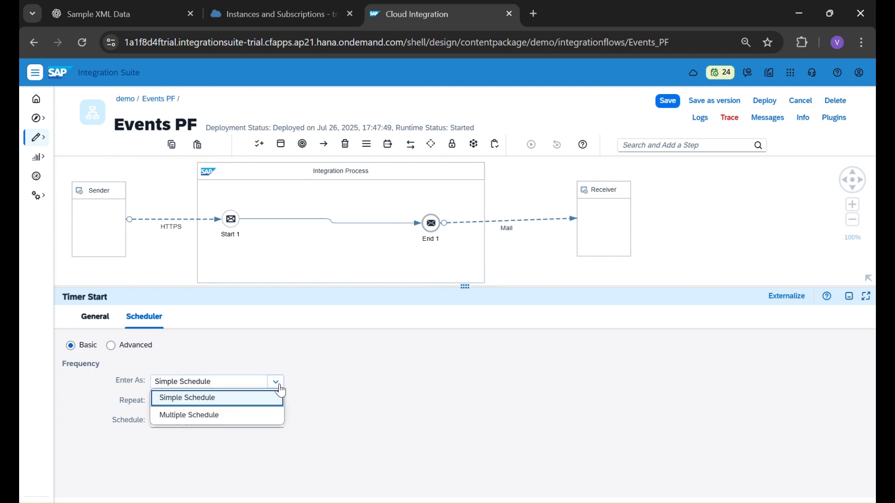
pyautogui.click(255, 419)
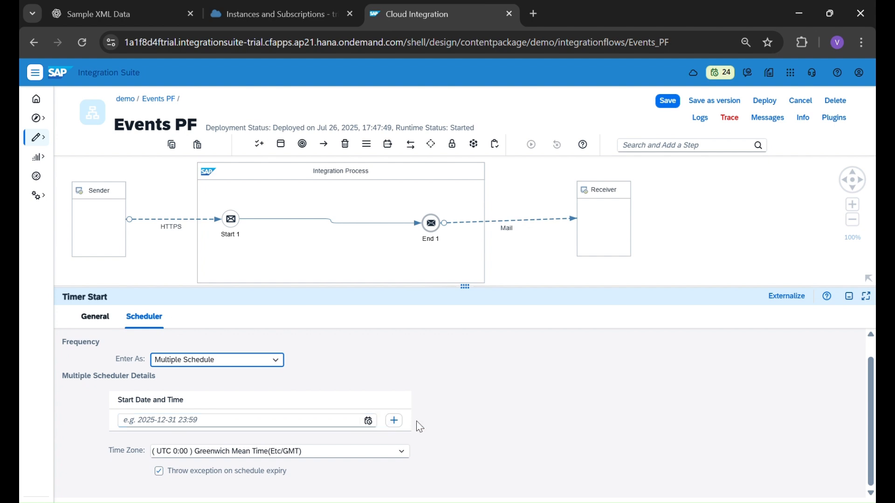
pyautogui.click(396, 425)
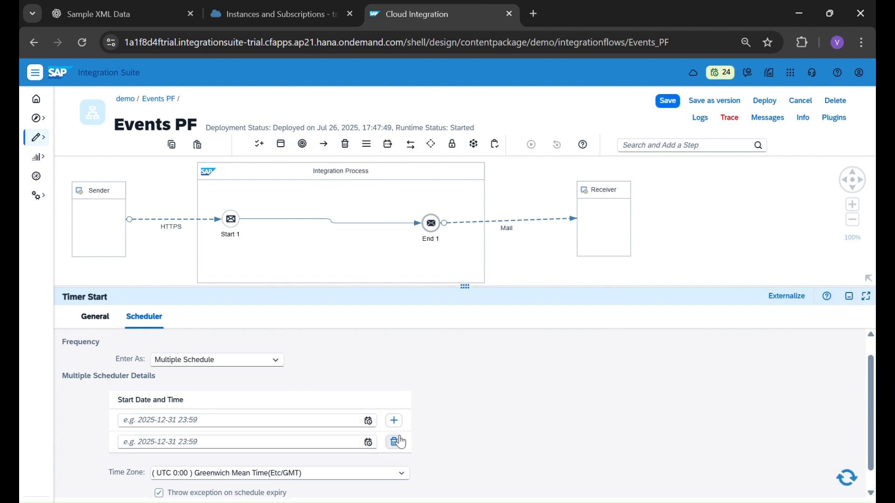
pyautogui.click(403, 445)
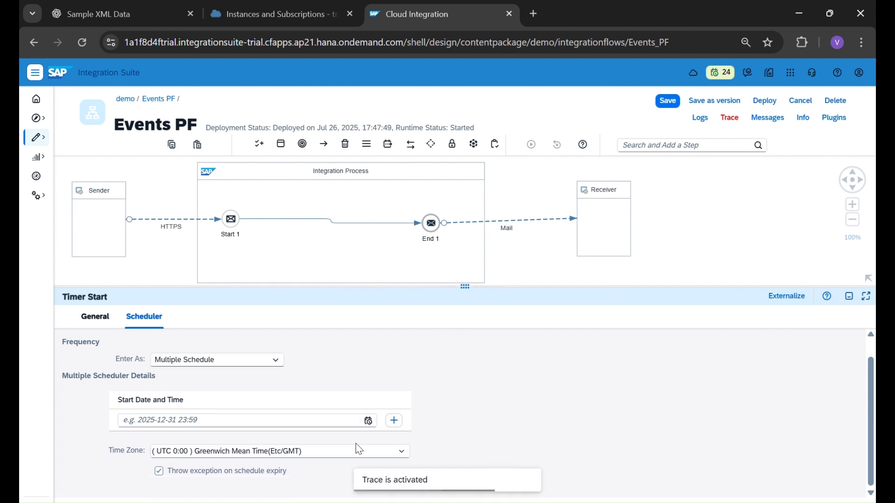
pyautogui.click(380, 453)
pyautogui.click(380, 453)
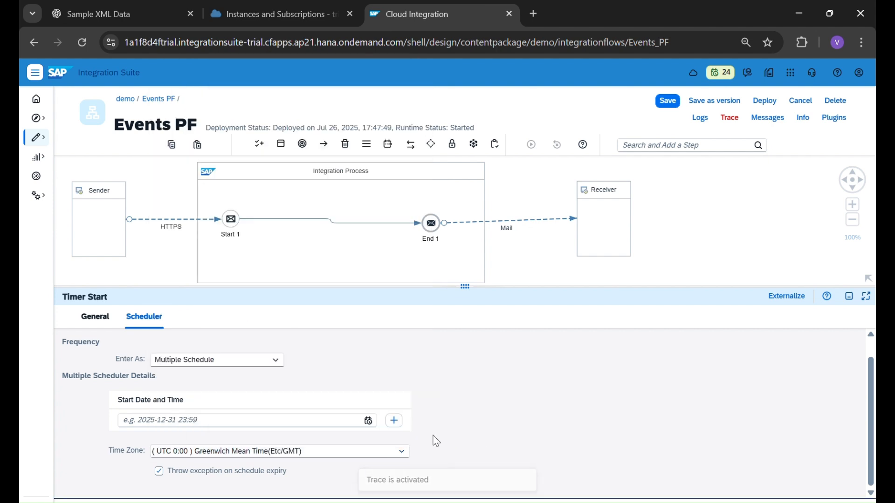
pyautogui.click(274, 363)
pyautogui.click(242, 377)
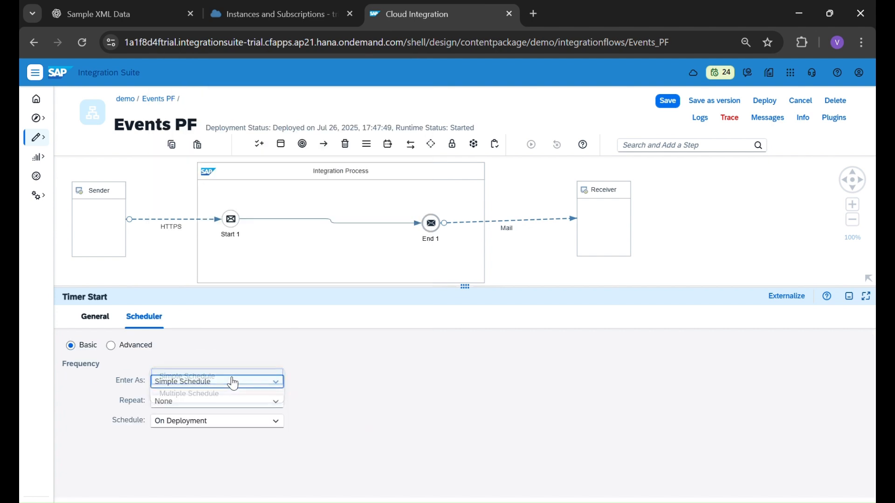
# Step: Set the timer's simple schedule to repeat in Seconds
pyautogui.click(282, 404)
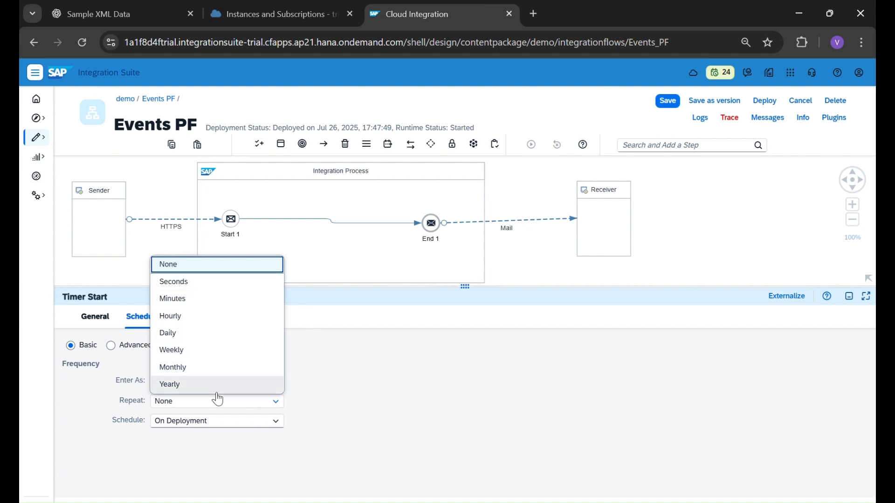
pyautogui.click(224, 289)
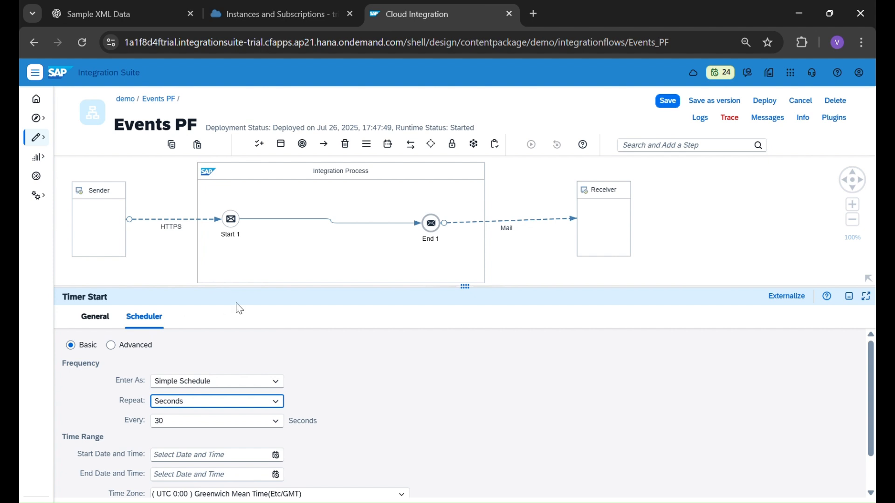
pyautogui.scroll(-2, 407, 409)
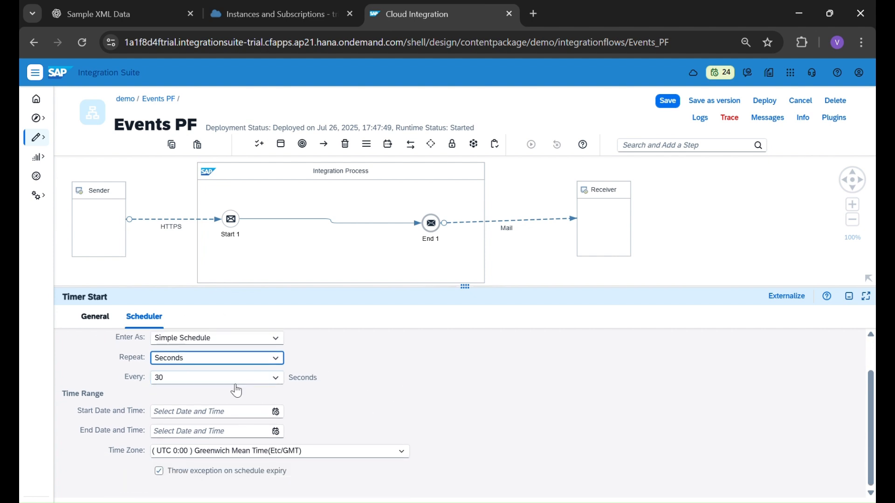
pyautogui.click(277, 379)
pyautogui.scroll(-5, 228, 333)
pyautogui.scroll(-3, 228, 333)
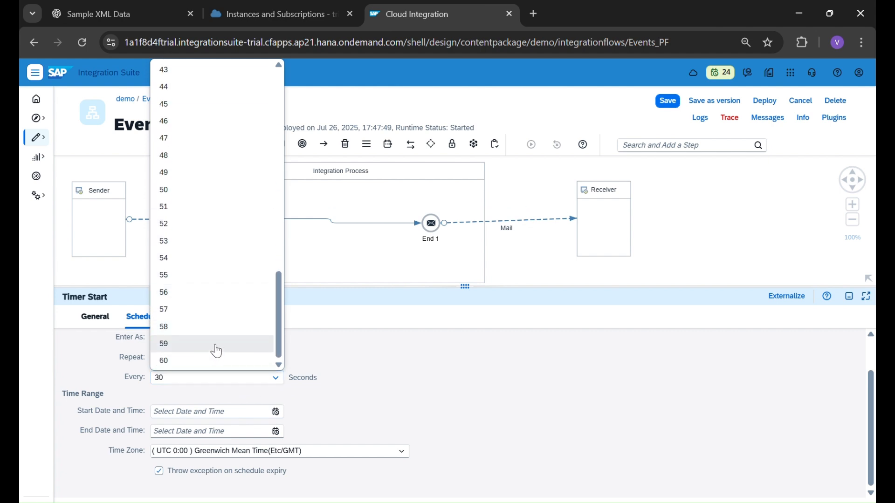
pyautogui.click(362, 394)
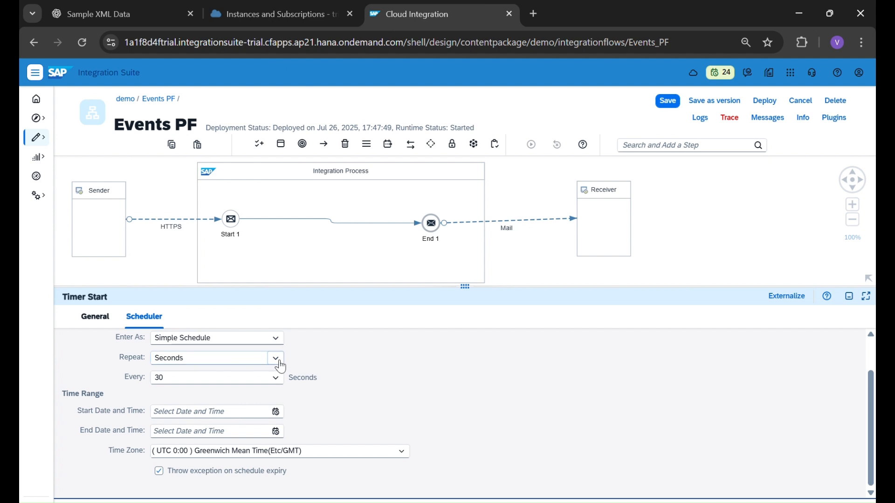
pyautogui.click(277, 413)
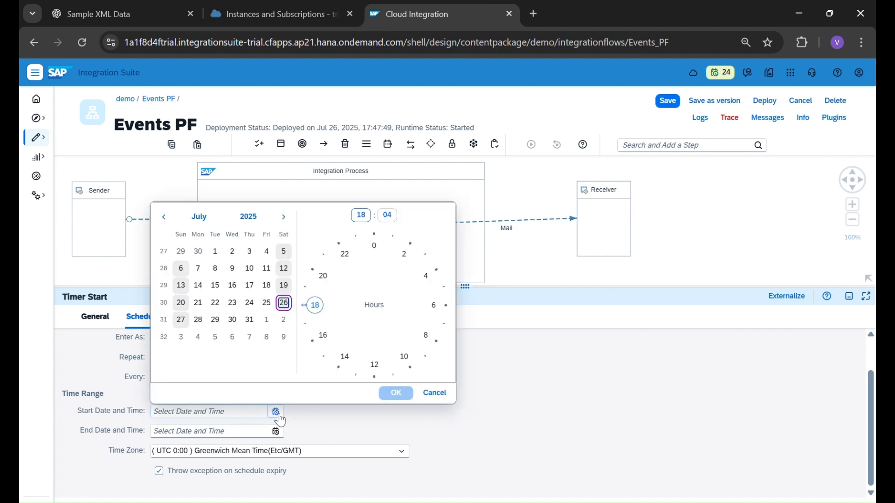
pyautogui.click(198, 320)
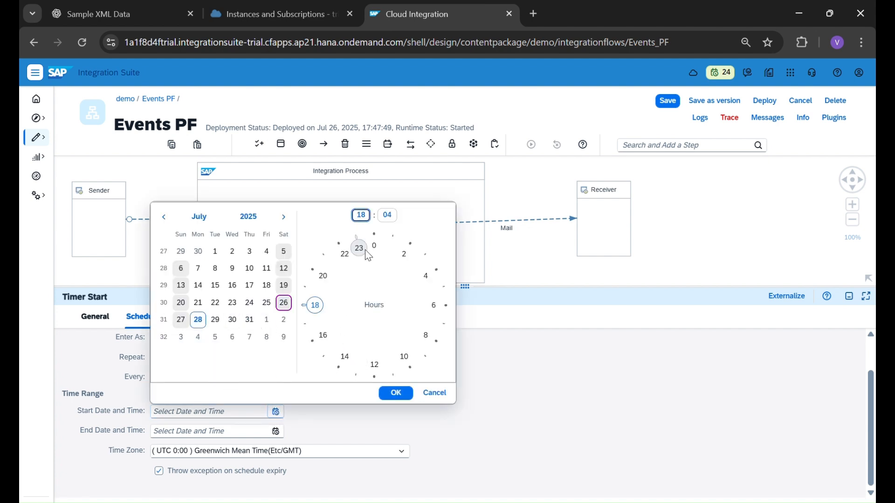
pyautogui.click(404, 254)
pyautogui.click(375, 364)
pyautogui.click(395, 393)
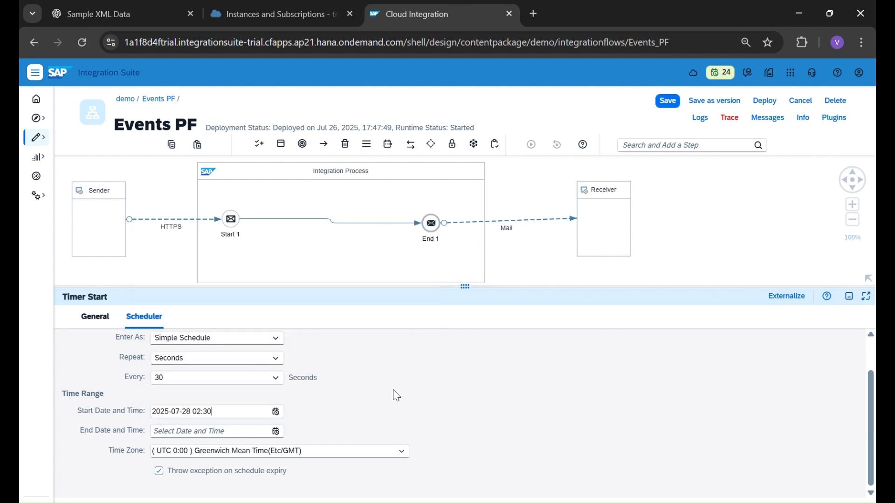
pyautogui.click(275, 431)
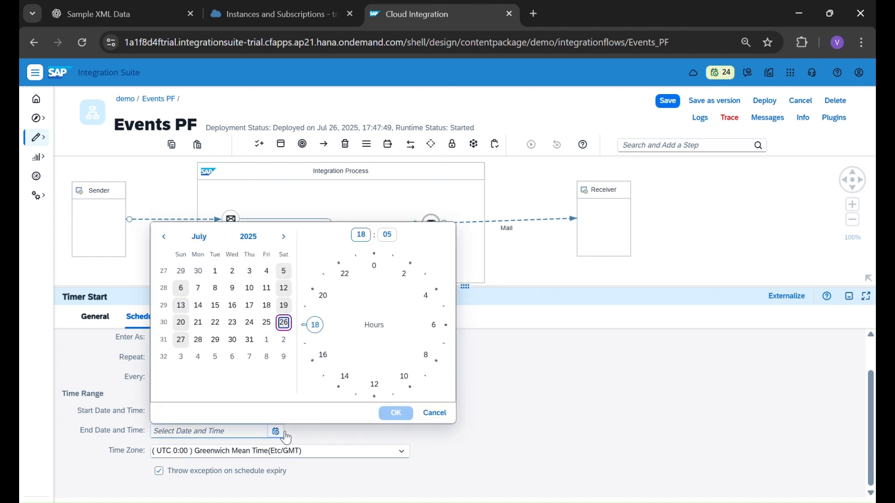
pyautogui.click(249, 339)
pyautogui.click(381, 393)
pyautogui.click(379, 385)
pyautogui.click(396, 413)
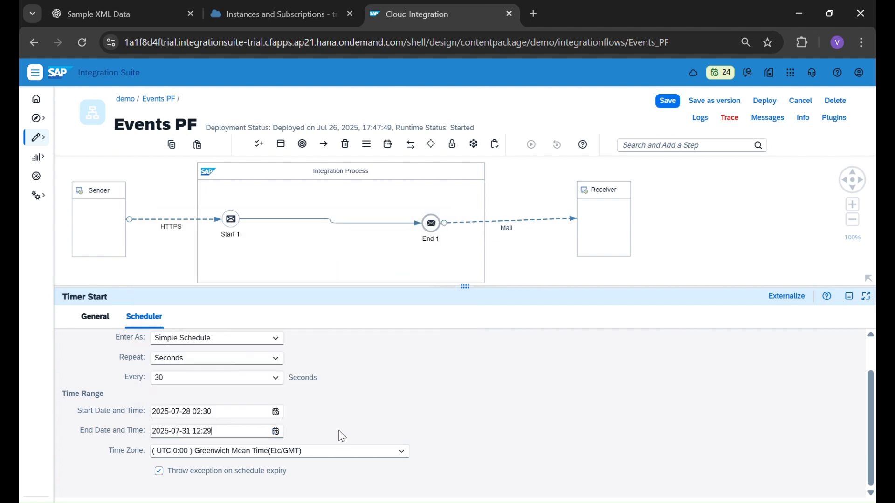
# Step: Change the timer's time zone to (UTC 2:00) Central Africa Time (Africa/Gaborone)
pyautogui.click(299, 451)
pyautogui.scroll(-20, 362, 327)
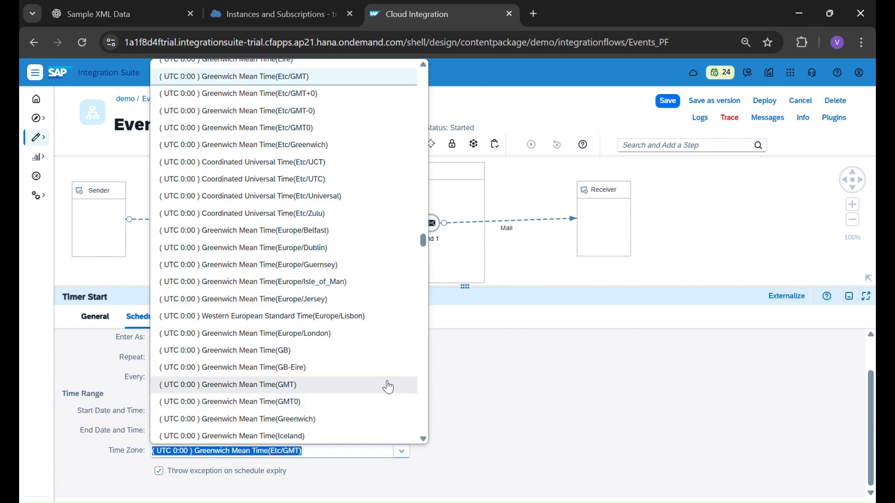
pyautogui.scroll(-3, 312, 302)
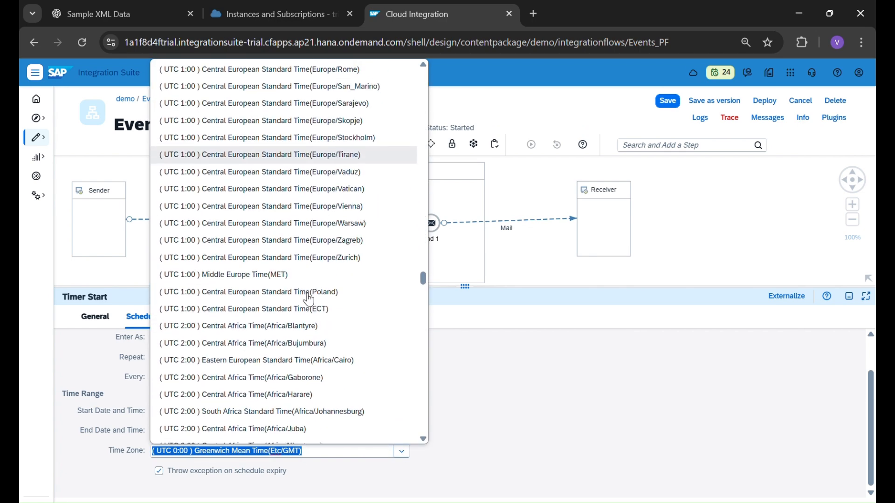
pyautogui.scroll(-1, 309, 298)
pyautogui.click(300, 310)
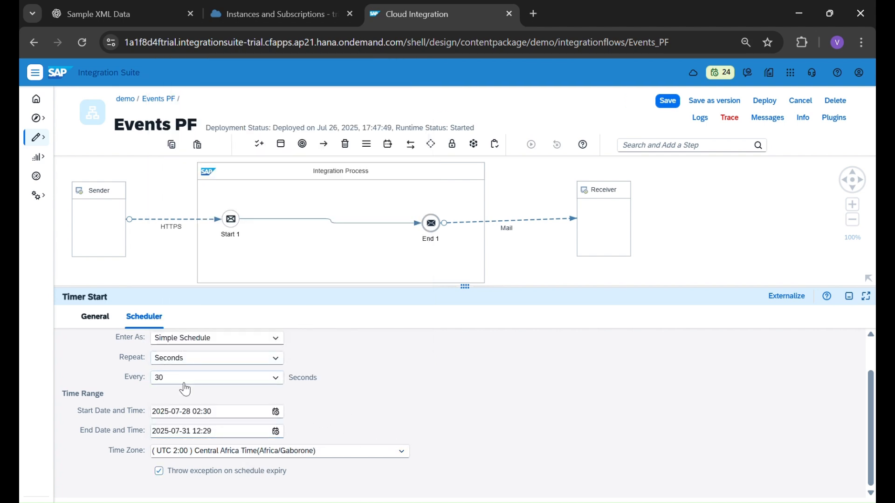
pyautogui.scroll(2, 264, 426)
pyautogui.click(279, 402)
pyautogui.click(357, 405)
pyautogui.scroll(-2, 323, 400)
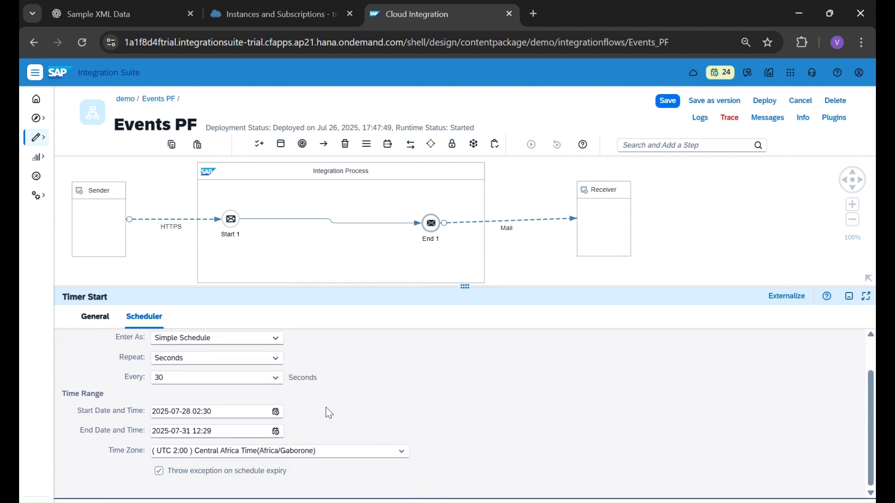
pyautogui.click(276, 338)
pyautogui.click(364, 370)
# Step: Set the simple schedule to repeat Daily, every 5 days
pyautogui.scroll(2, 323, 371)
pyautogui.click(276, 401)
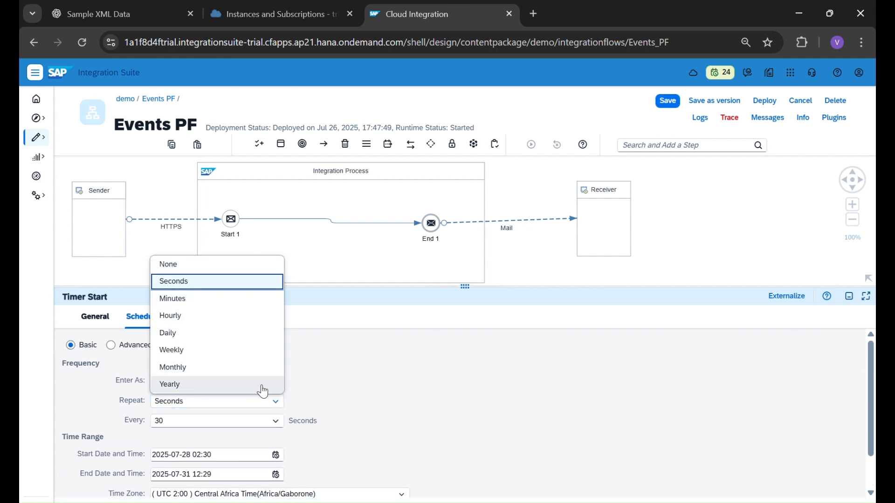
pyautogui.click(216, 334)
pyautogui.scroll(-2, 371, 426)
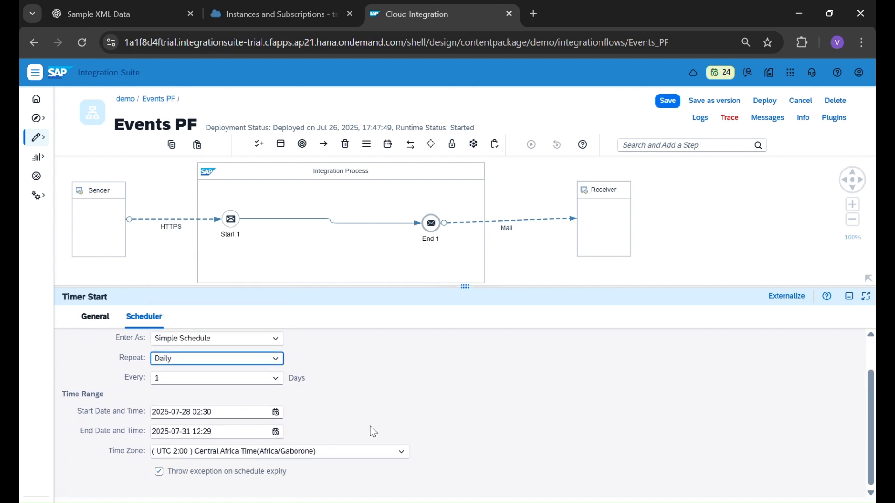
pyautogui.click(278, 378)
pyautogui.scroll(-3, 223, 342)
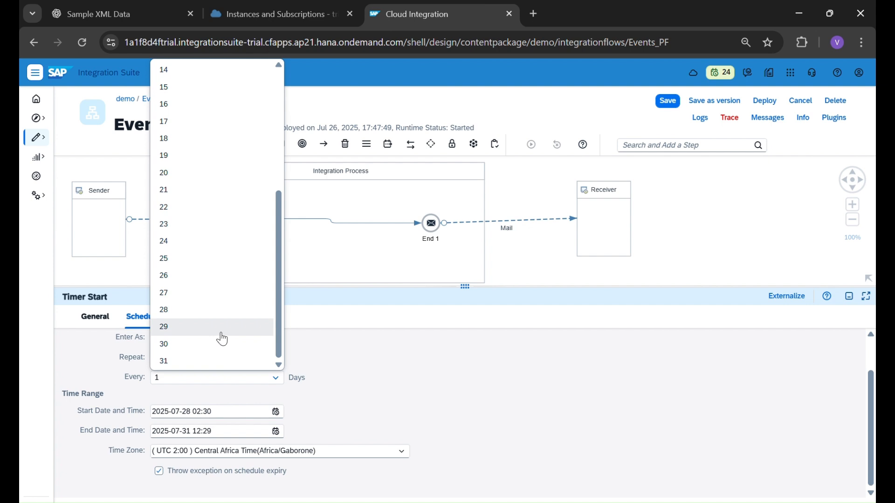
pyautogui.scroll(3, 204, 168)
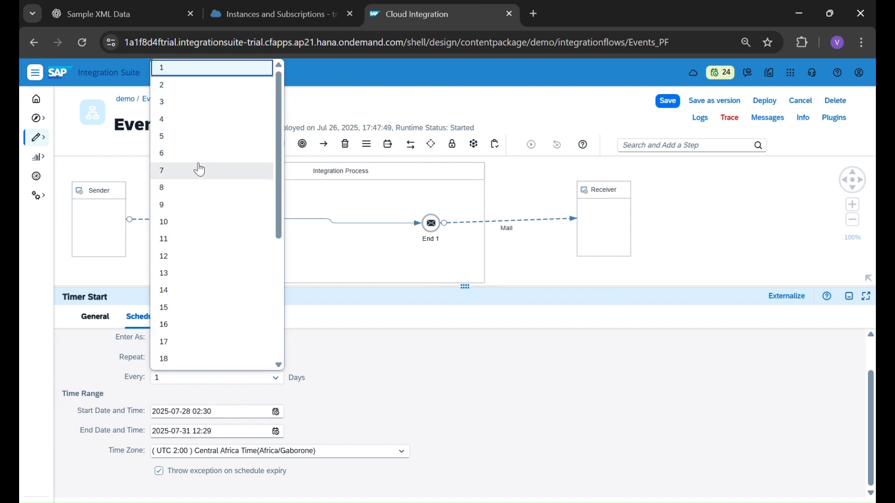
pyautogui.click(188, 137)
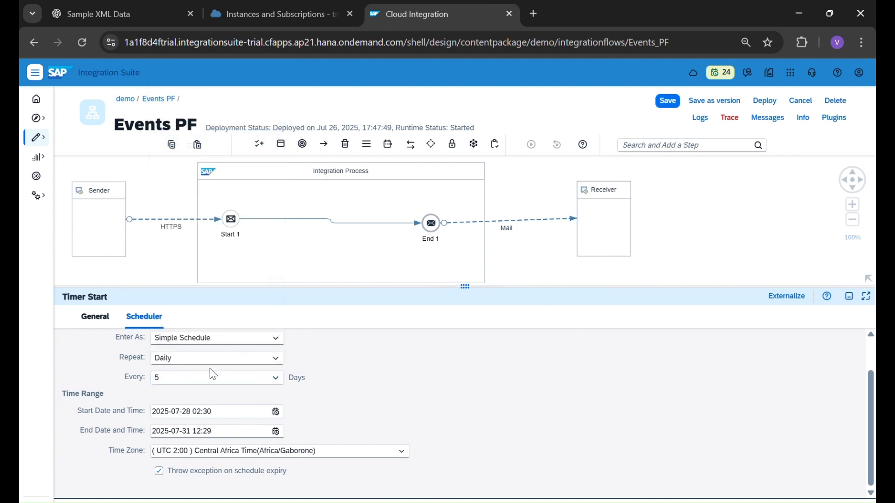
# Step: Switch the timer to the Advanced schedule and set its seconds to every 5 seconds starting at the 0th second
pyautogui.scroll(1, 389, 408)
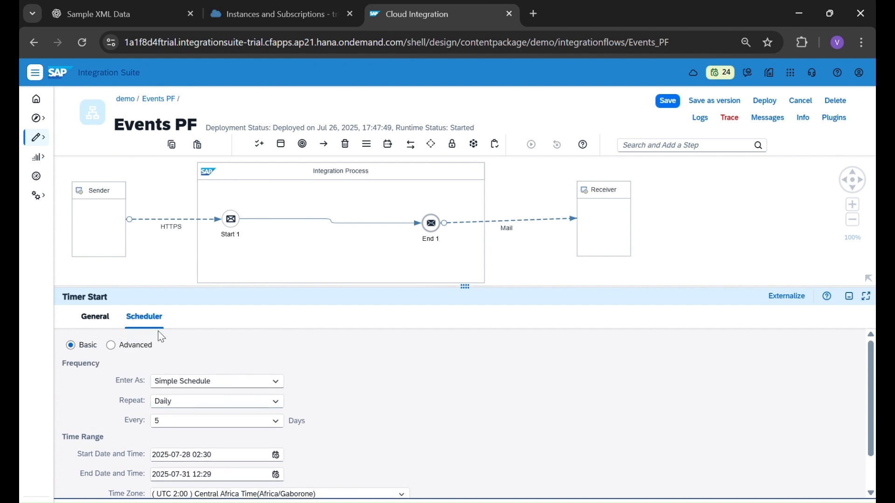
pyautogui.click(111, 345)
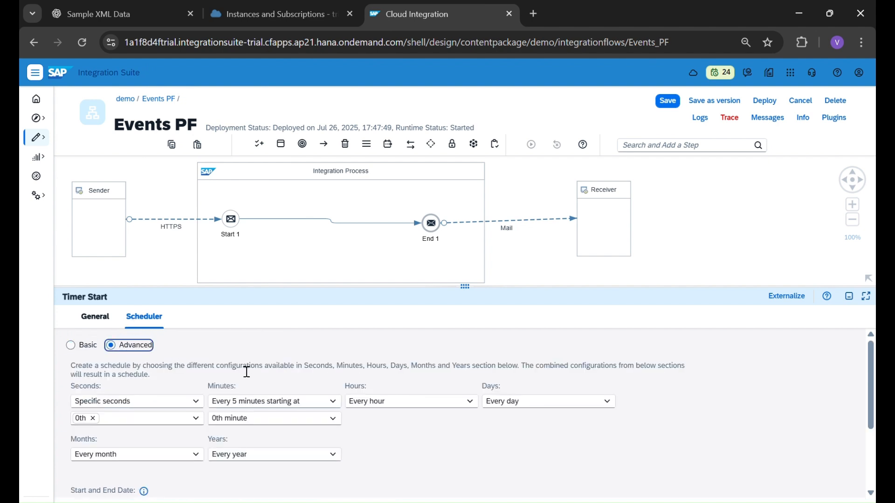
pyautogui.scroll(-1, 256, 381)
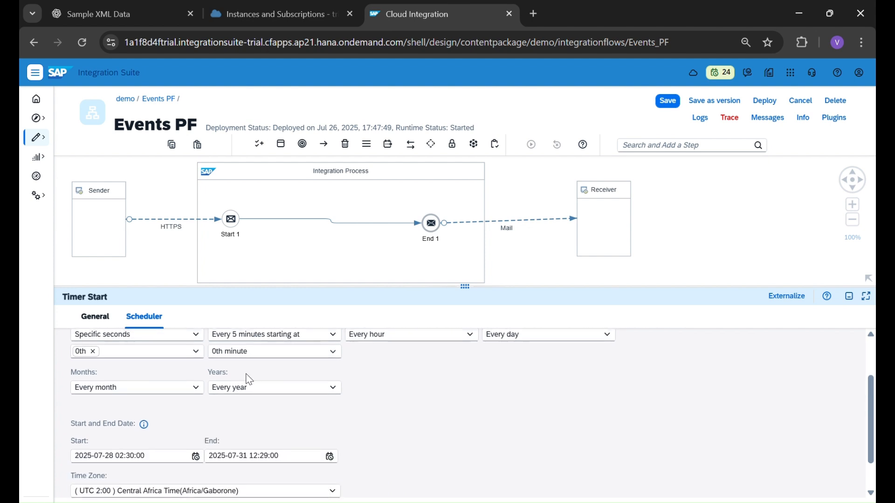
pyautogui.scroll(1, 462, 442)
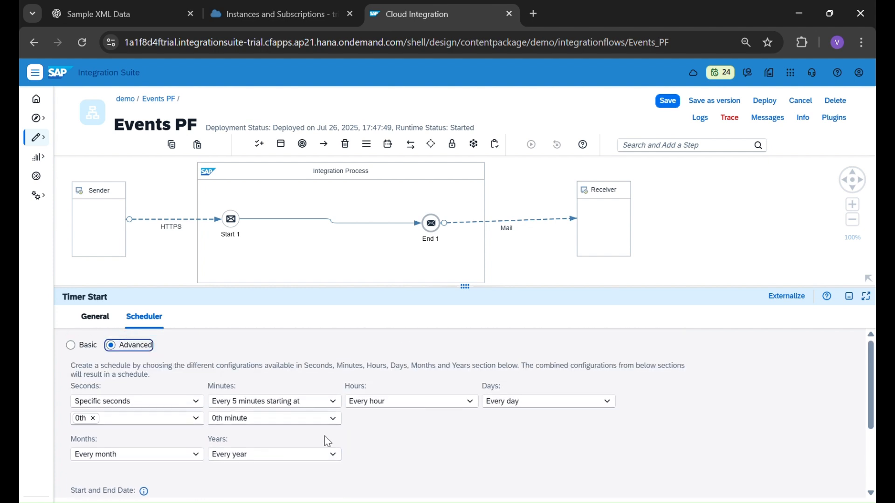
pyautogui.click(195, 401)
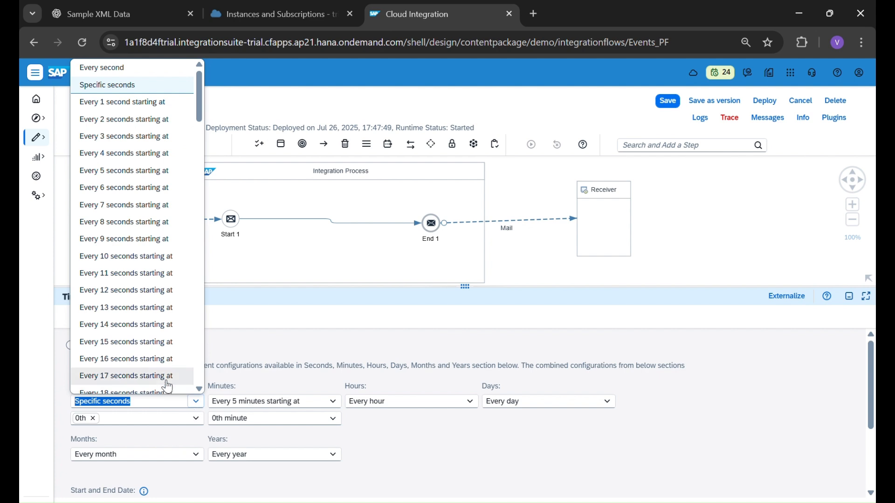
pyautogui.click(144, 171)
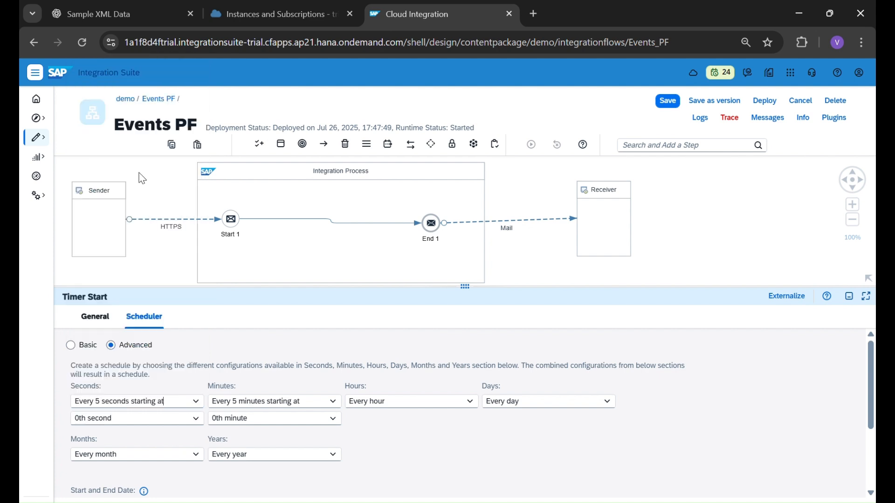
# Step: Set the advanced schedule to every 15 minutes starting at the 0th minute and every 16 hours starting at the 0th hour
pyautogui.click(332, 401)
pyautogui.click(279, 348)
pyautogui.click(471, 402)
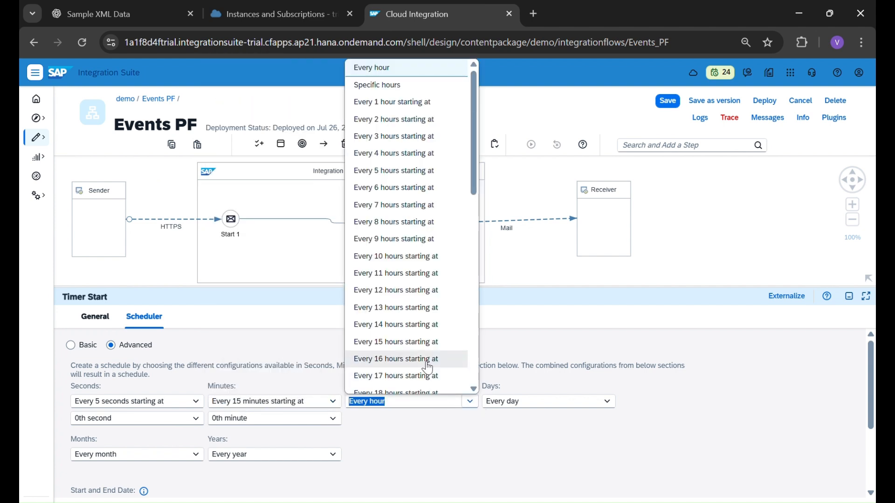
pyautogui.click(428, 359)
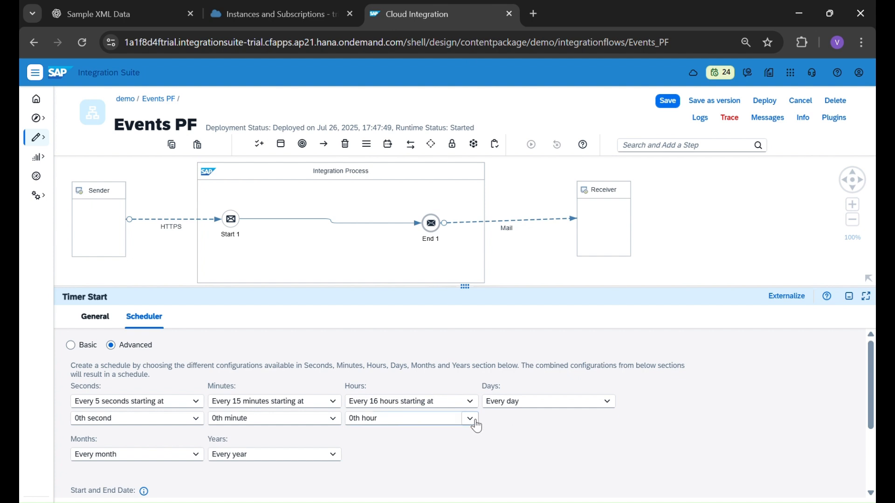
# Step: Examine the advanced schedule's seconds options and its start date and time selection, leaving both as they are
pyautogui.scroll(-3, 355, 452)
pyautogui.scroll(3, 274, 441)
pyautogui.click(203, 406)
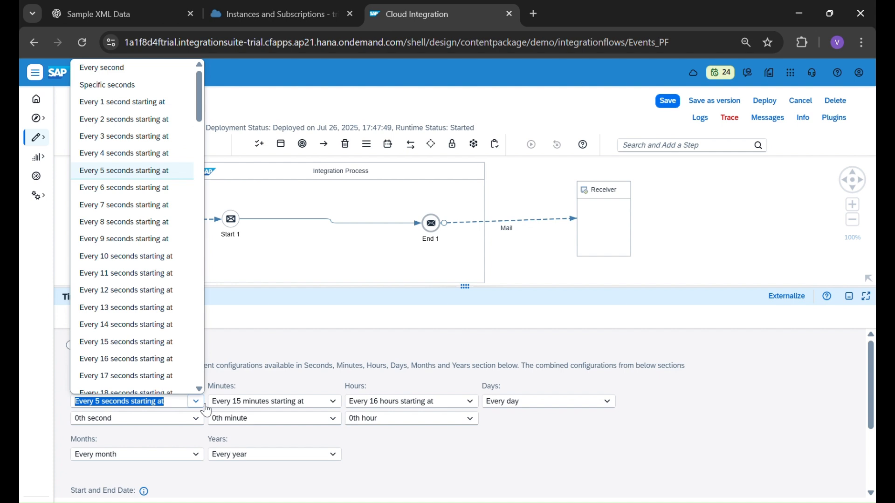
pyautogui.click(456, 467)
pyautogui.scroll(-3, 374, 440)
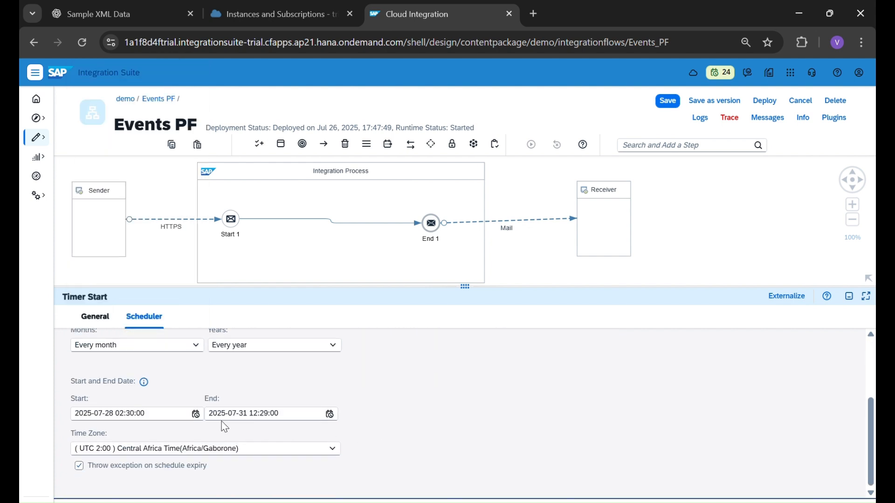
pyautogui.click(196, 415)
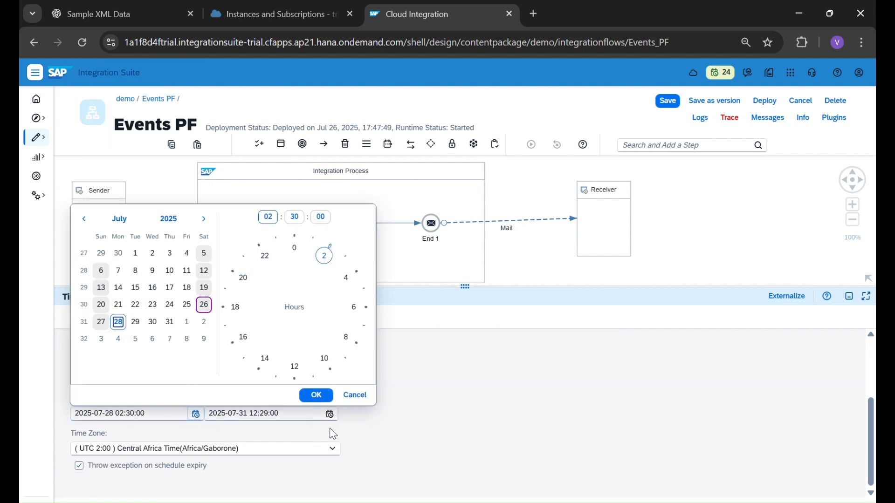
pyautogui.click(356, 396)
# Step: Restrict the advanced schedule to specific months with JAN and specific years with 2025
pyautogui.scroll(3, 185, 422)
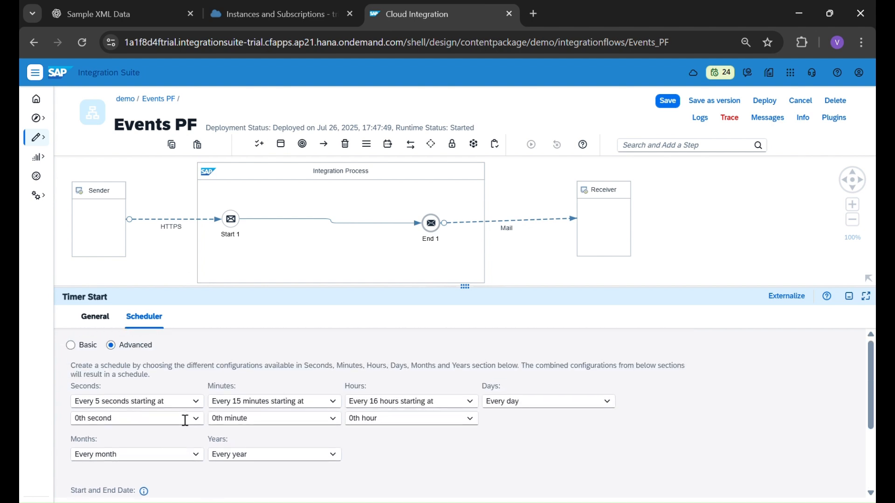
pyautogui.click(196, 454)
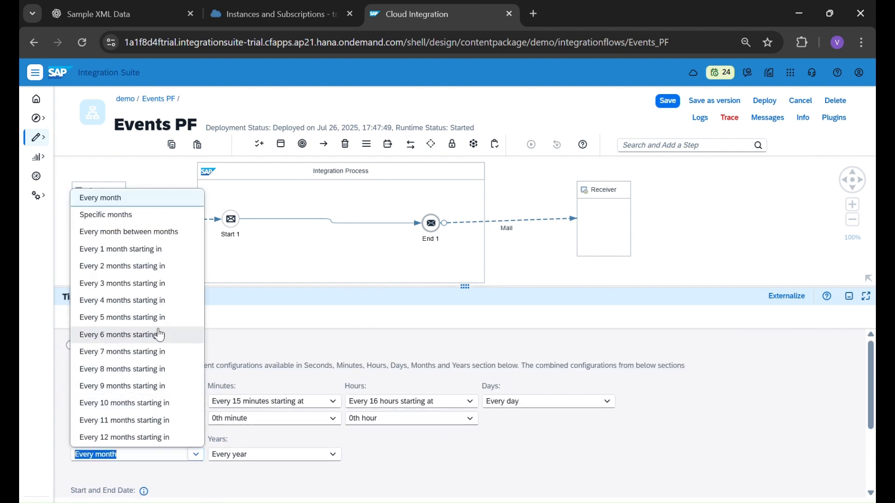
pyautogui.click(134, 215)
pyautogui.scroll(-2, 200, 357)
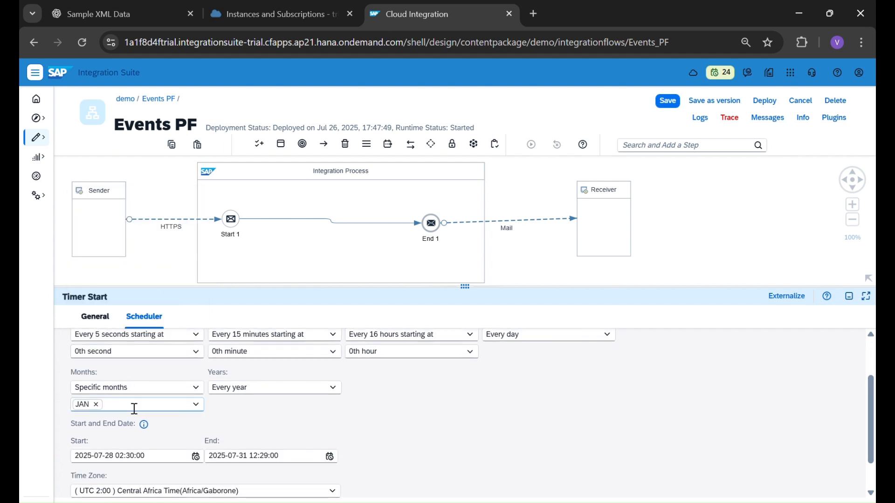
pyautogui.click(335, 389)
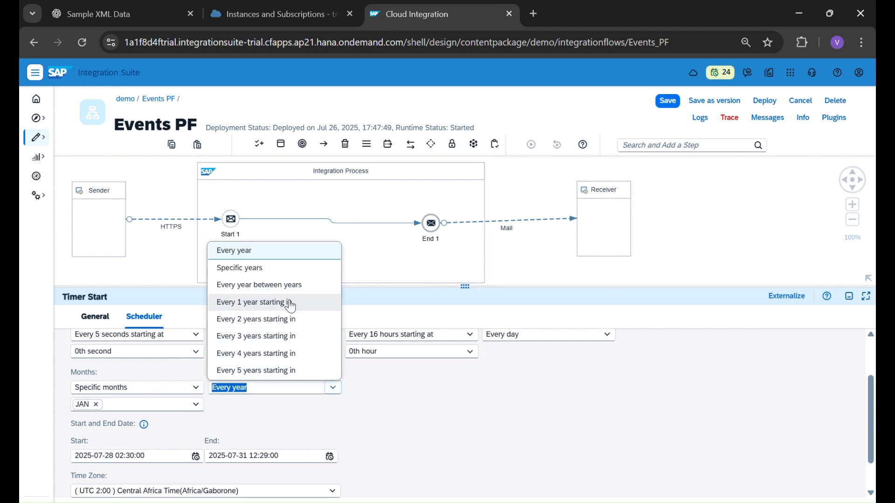
pyautogui.click(282, 269)
pyautogui.scroll(2, 453, 404)
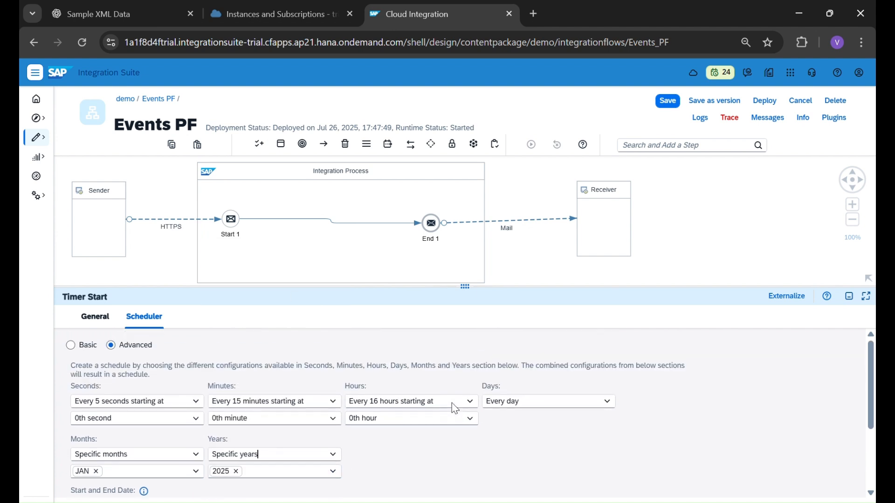
pyautogui.click(469, 419)
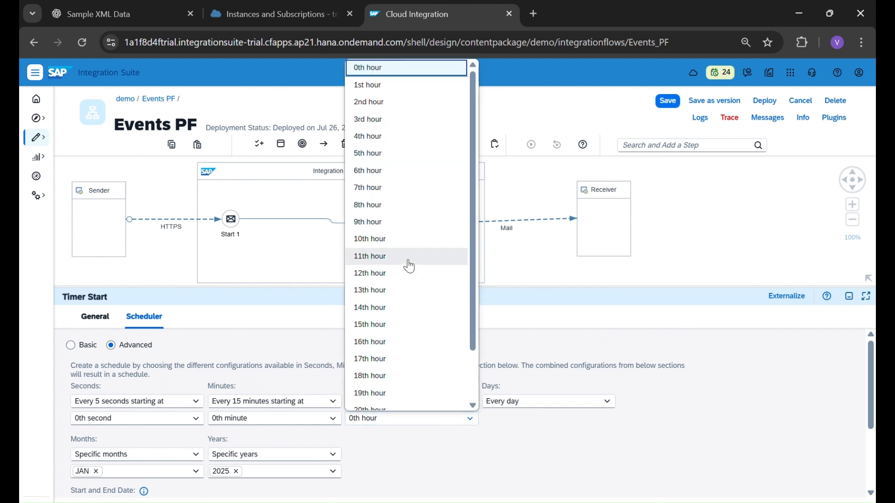
pyautogui.scroll(-3, 408, 266)
pyautogui.click(537, 498)
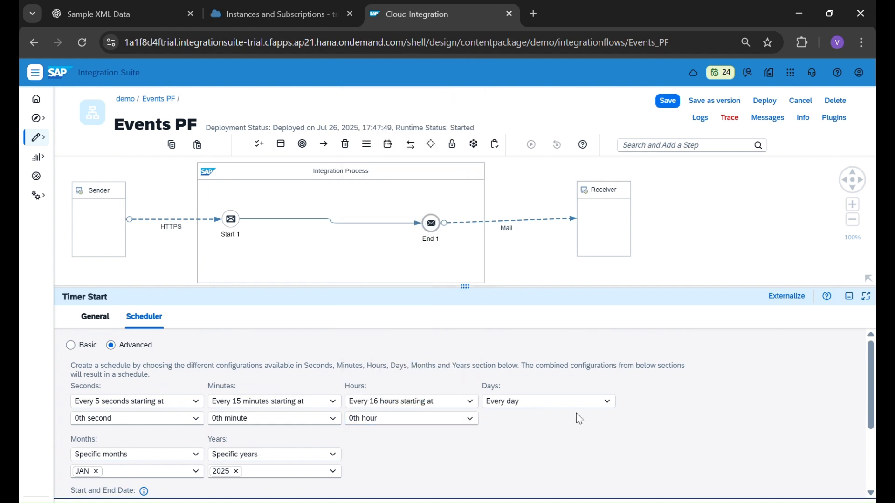
# Step: Restrict the advanced schedule to specific days of the month, with 15th added alongside 1st
pyautogui.click(611, 403)
pyautogui.click(596, 90)
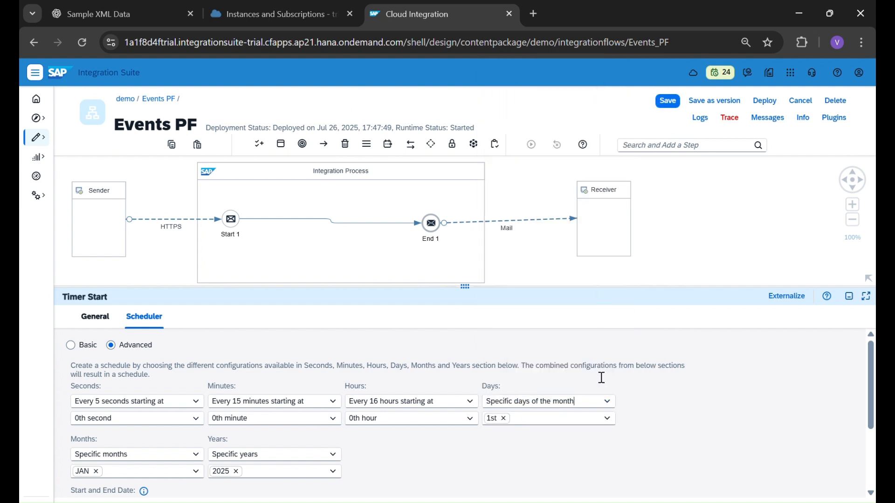
pyautogui.click(560, 426)
pyautogui.write('15th')
pyautogui.press('Return')
# Step: Enlarge the canvas area and add an End Message event to Integration Process 1, opposite Start Timer 1
pyautogui.moveTo(472, 294); pyautogui.dragTo(497, 458)
pyautogui.click(489, 384)
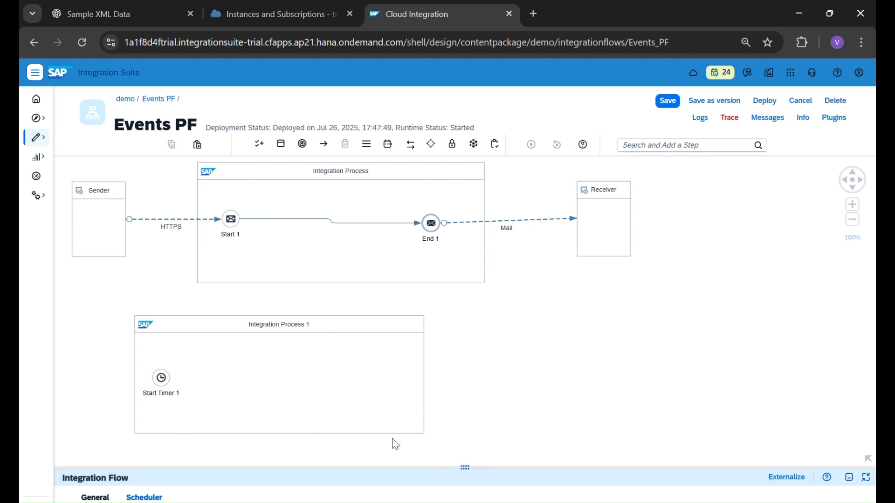
pyautogui.click(161, 380)
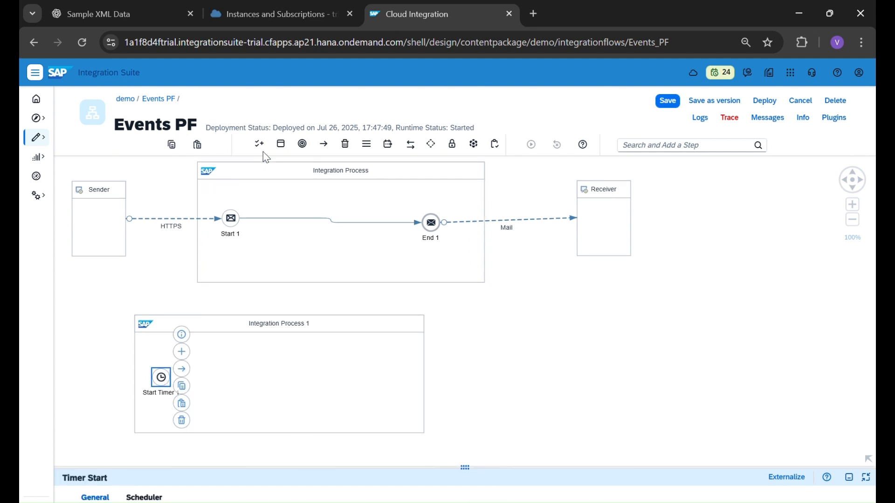
pyautogui.click(302, 145)
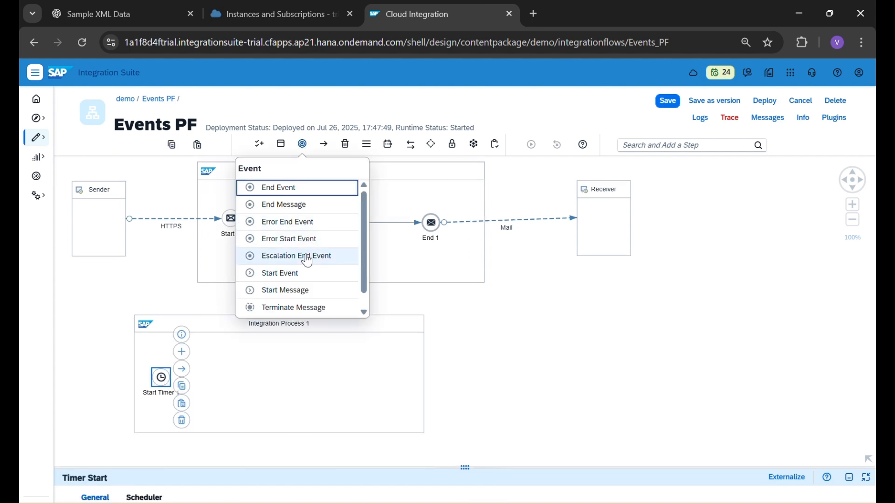
pyautogui.click(314, 208)
pyautogui.click(401, 375)
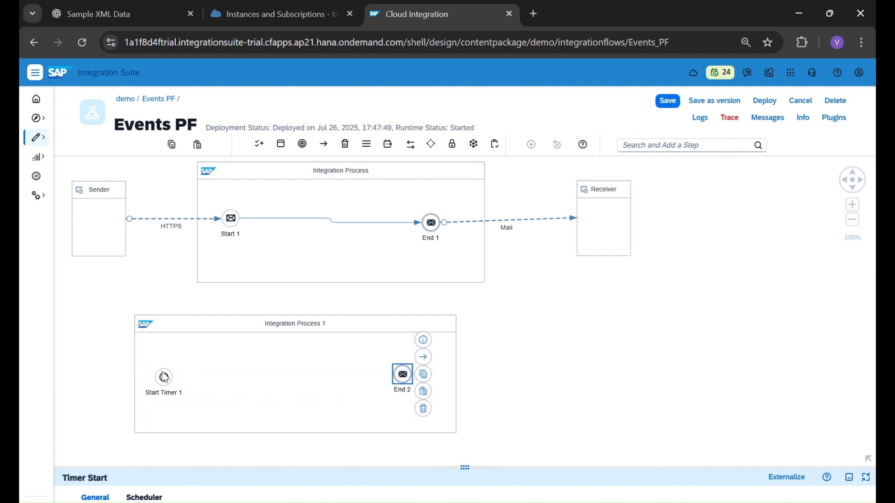
# Step: Connect Start Timer 1 to the End 2 message event in Integration Process 1
pyautogui.click(162, 378)
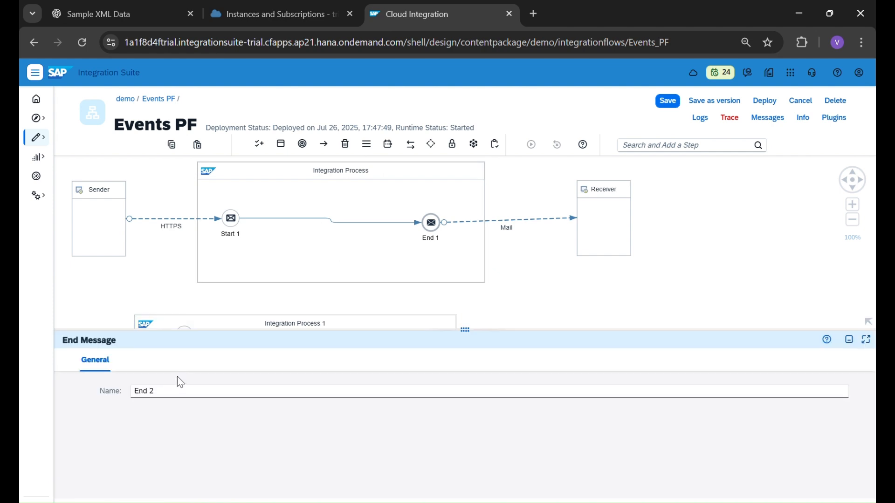
pyautogui.moveTo(476, 350); pyautogui.dragTo(484, 435)
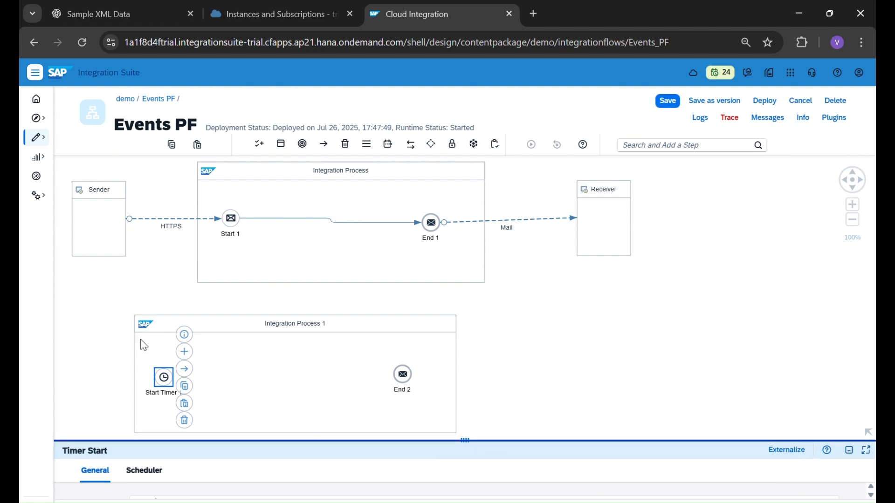
pyautogui.moveTo(184, 370); pyautogui.dragTo(403, 376)
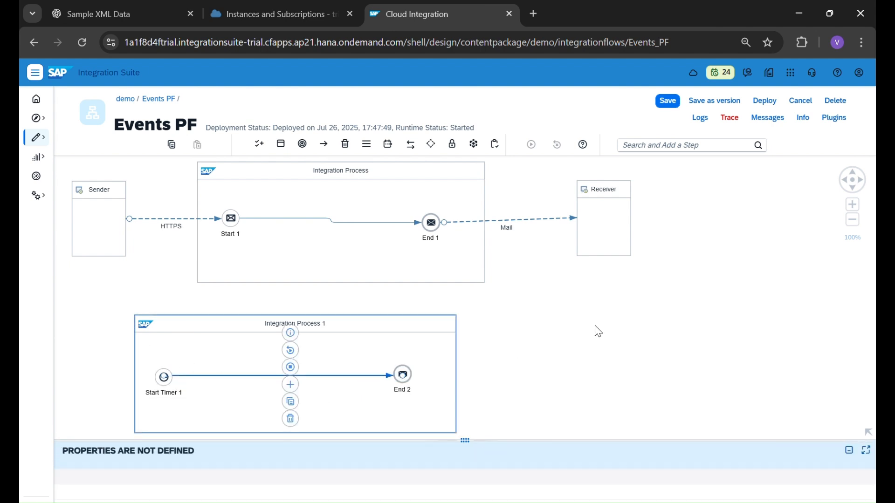
pyautogui.click(428, 393)
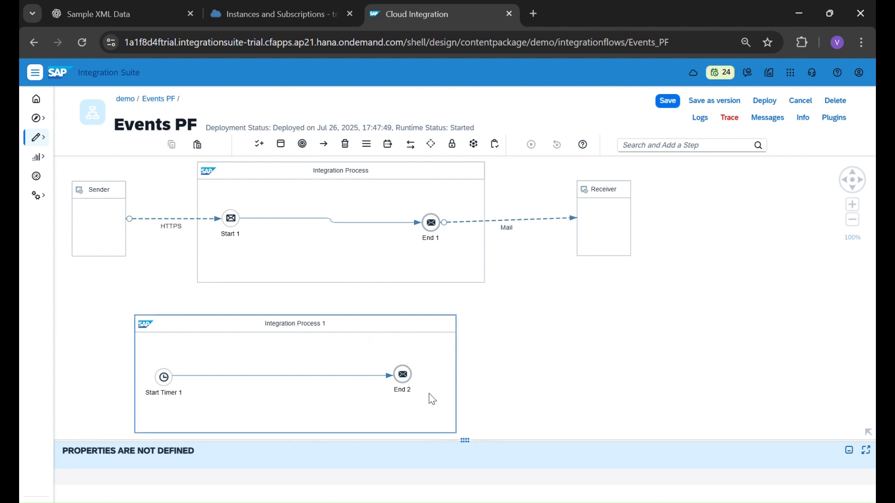
# Step: Shrink Integration Process 1 around its events and move it below the Sender
pyautogui.click(456, 396)
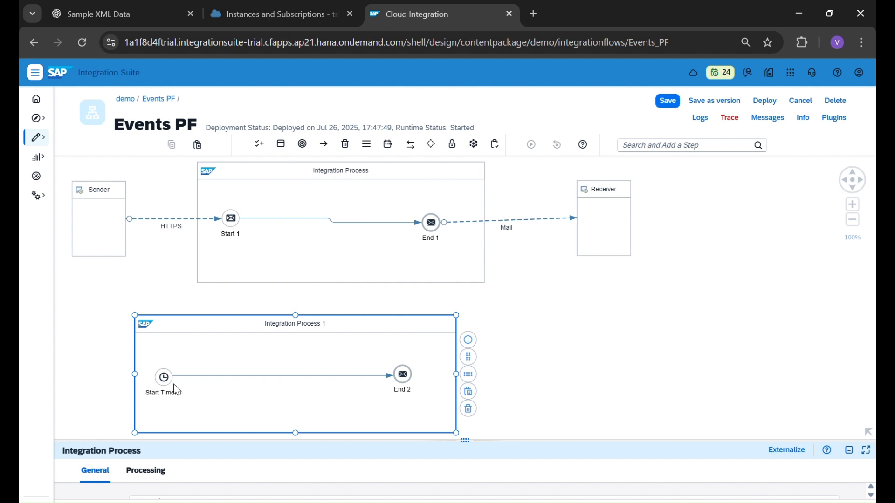
pyautogui.click(468, 375)
pyautogui.moveTo(214, 332); pyautogui.dragTo(146, 330)
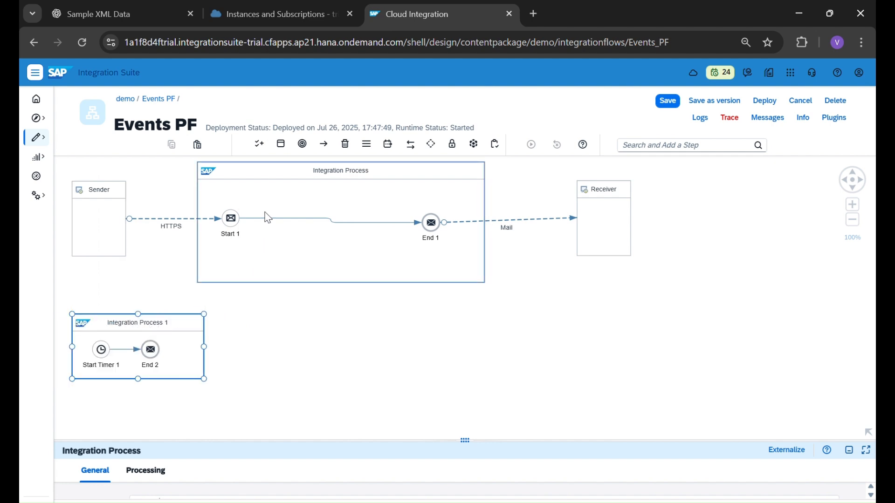
pyautogui.click(303, 144)
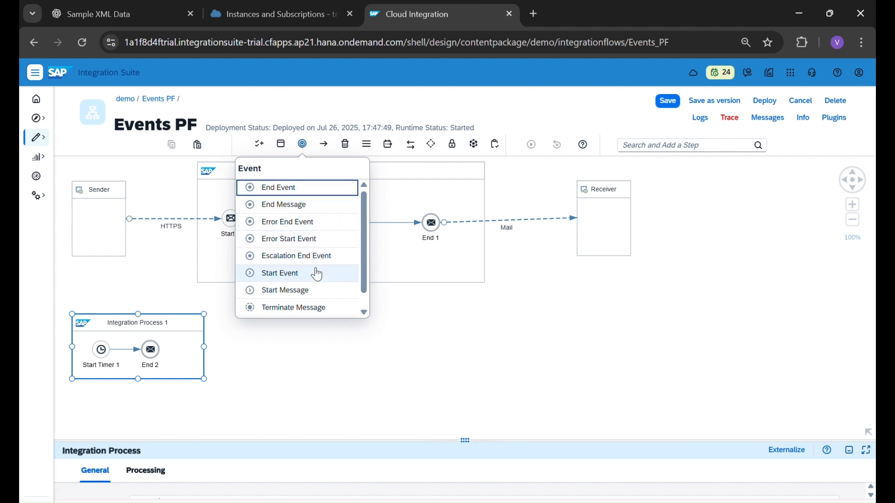
pyautogui.scroll(-1, 317, 291)
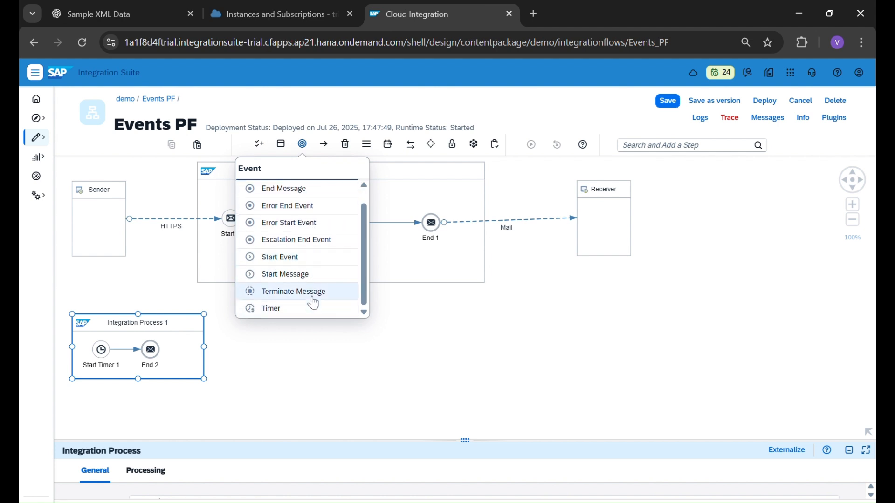
pyautogui.scroll(1, 309, 250)
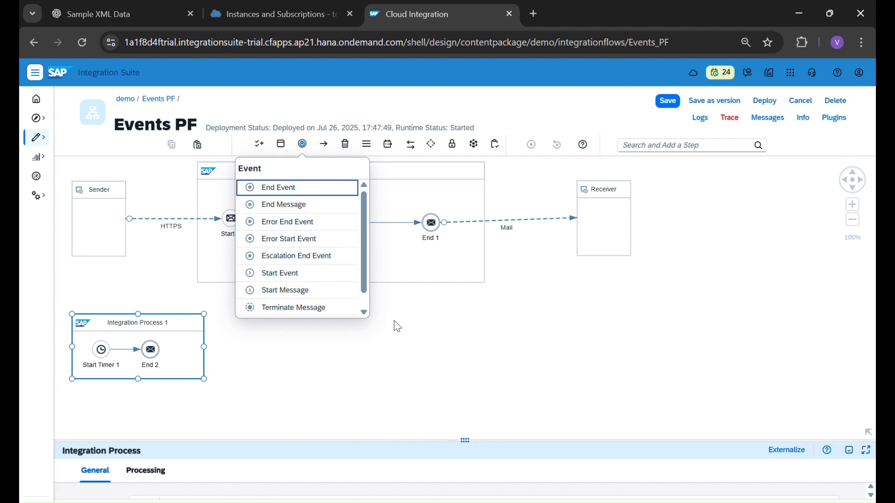
pyautogui.click(370, 286)
# Step: Add an Exception Subprocess below the message flow in the main Integration Process, and move Integration Process 1 down to leave room for it
pyautogui.click(280, 143)
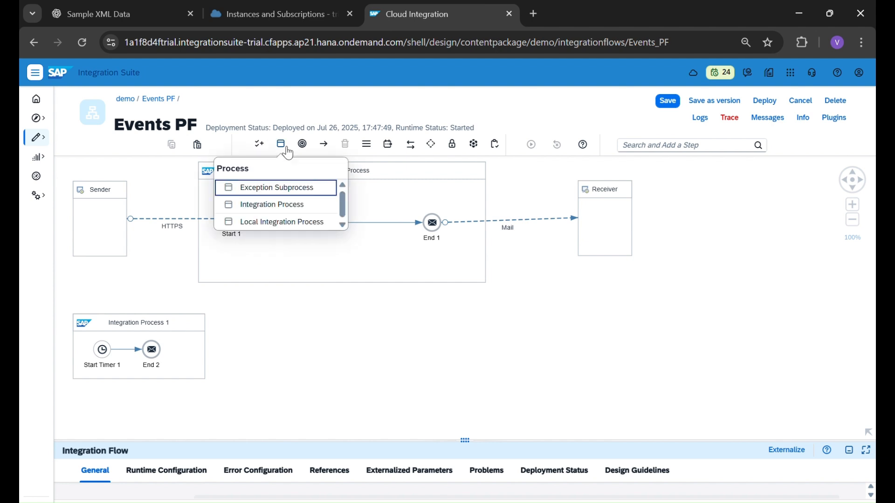
pyautogui.click(298, 189)
pyautogui.click(334, 262)
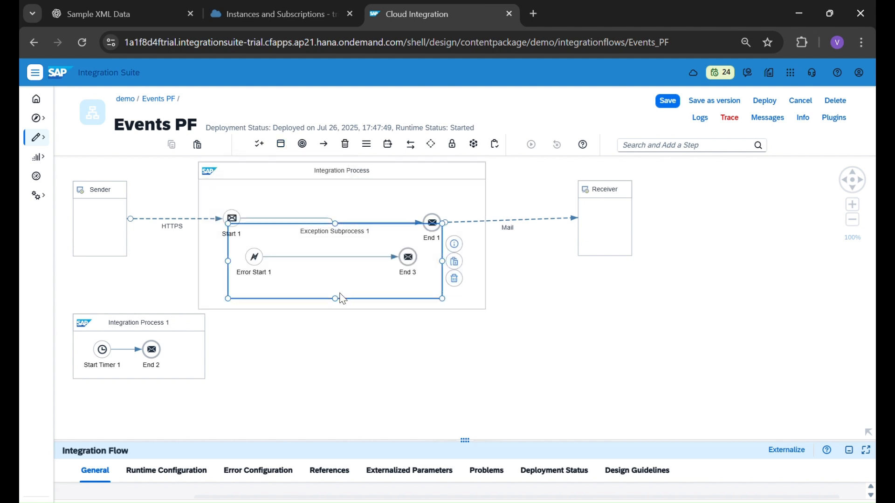
pyautogui.moveTo(341, 235); pyautogui.dragTo(356, 256)
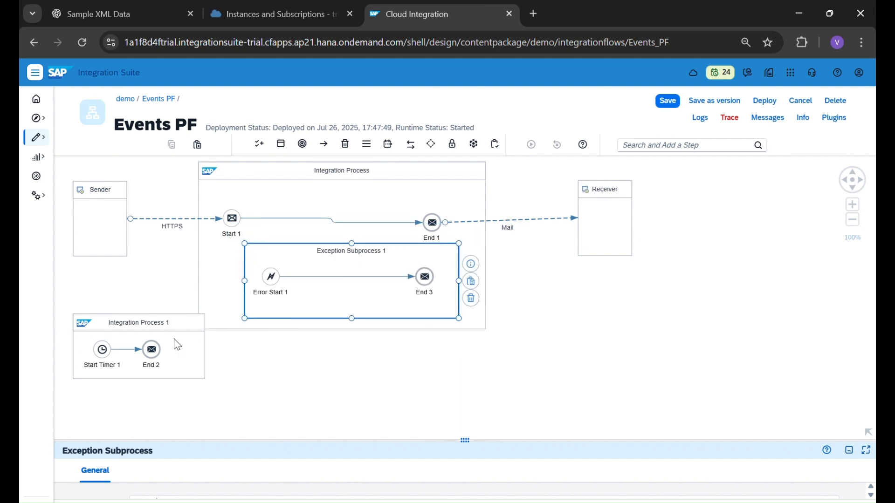
pyautogui.click(152, 331)
pyautogui.moveTo(152, 331); pyautogui.dragTo(148, 368)
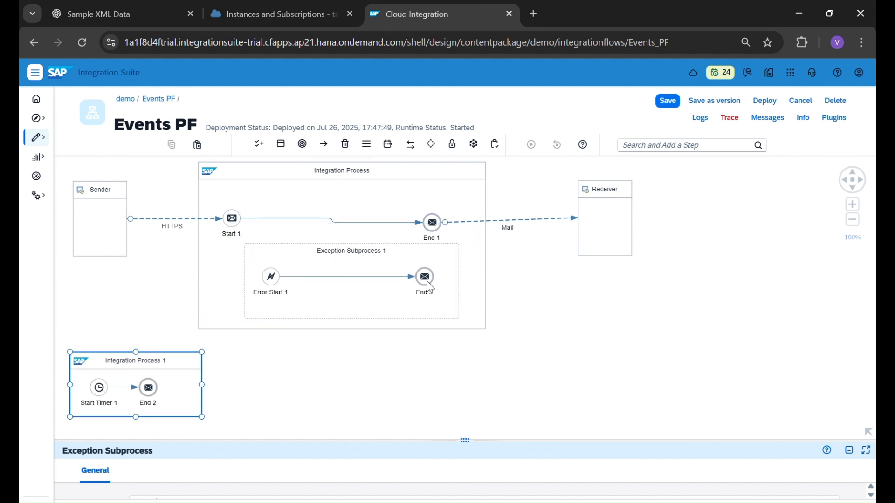
# Step: Examine the Exception Subprocess with its Error Start event and the list of available event types
pyautogui.click(337, 295)
pyautogui.click(271, 279)
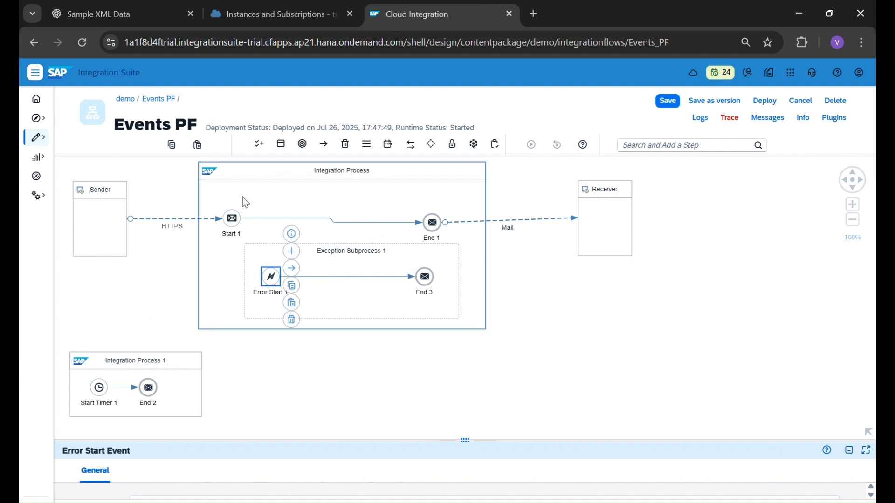
pyautogui.click(337, 211)
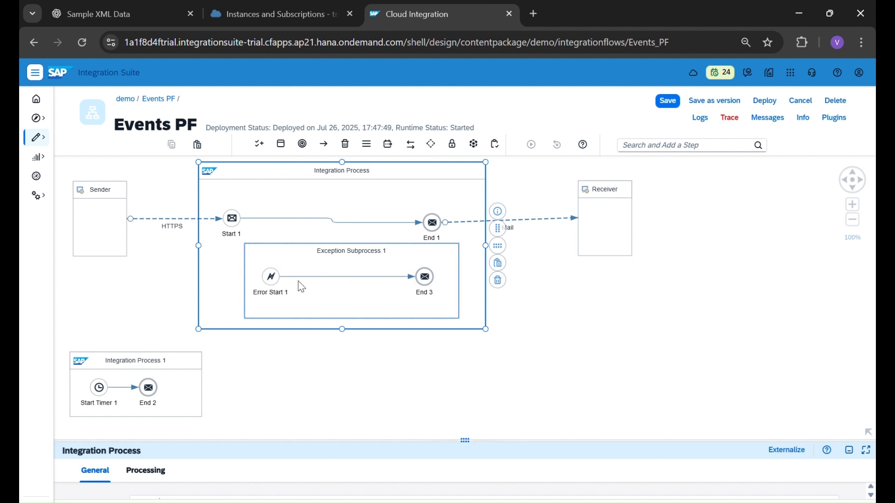
pyautogui.click(274, 282)
pyautogui.moveTo(476, 449); pyautogui.dragTo(475, 419)
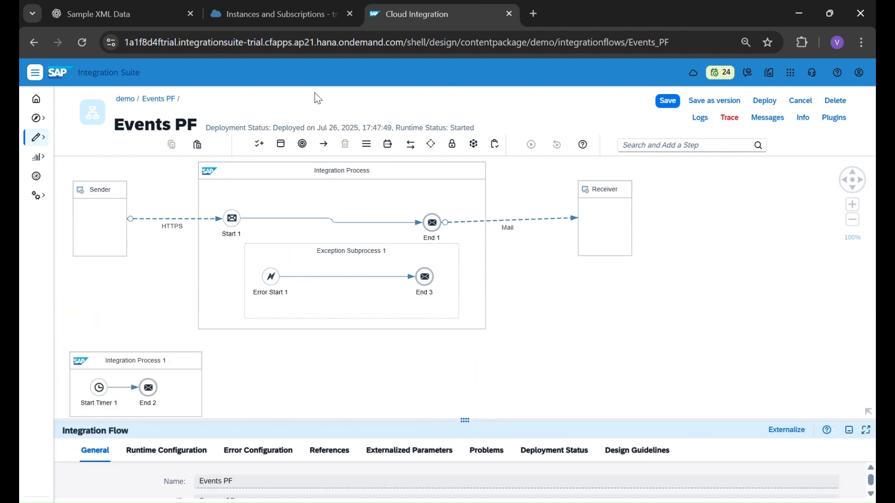
pyautogui.click(303, 145)
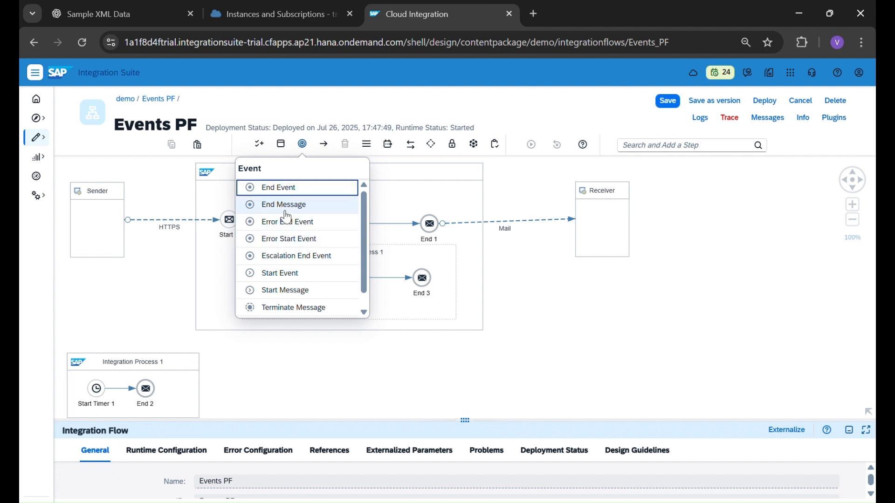
pyautogui.moveTo(467, 424); pyautogui.dragTo(465, 456)
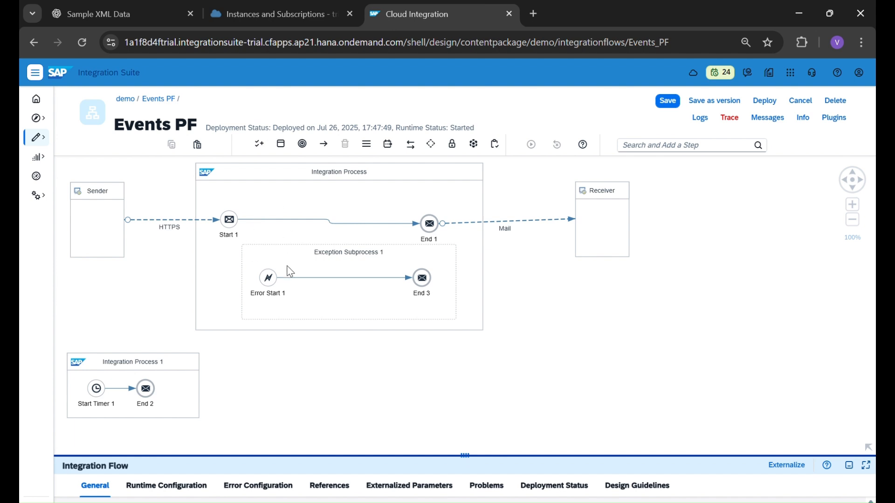
pyautogui.click(302, 144)
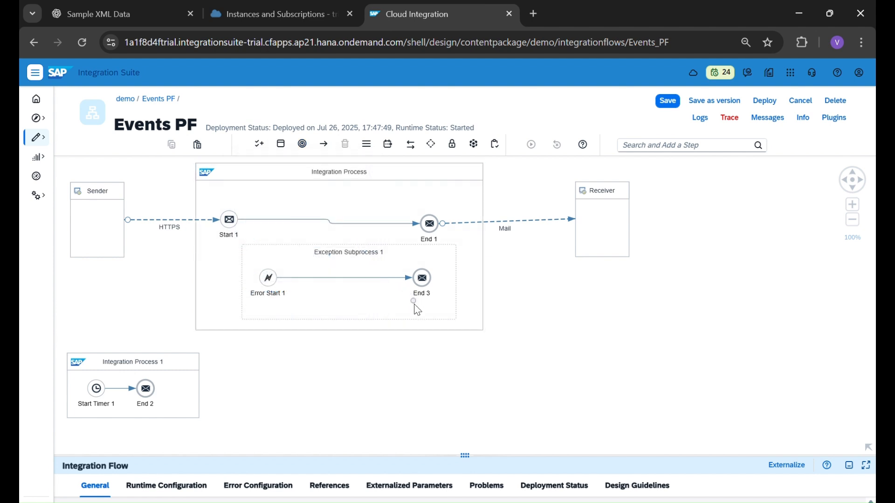
pyautogui.press('Escape')
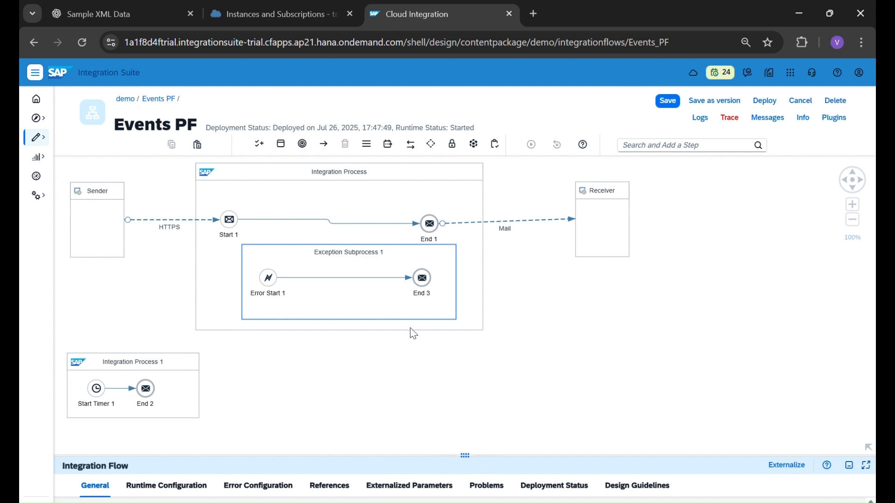
# Step: Add an End Event to the main Integration Process, above and beside End 1
pyautogui.click(302, 144)
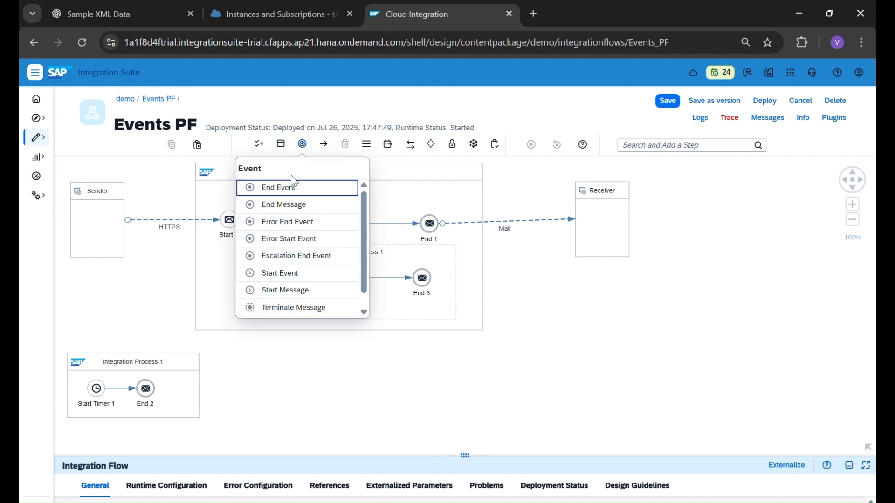
pyautogui.click(298, 188)
pyautogui.click(474, 198)
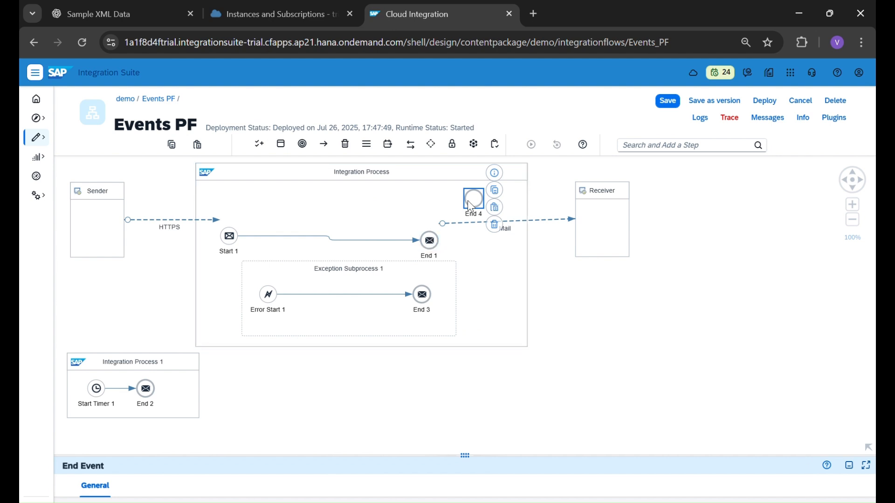
# Step: Add a Local Integration Process beneath the main Integration Process and shift it slightly down to separate the two
pyautogui.click(281, 146)
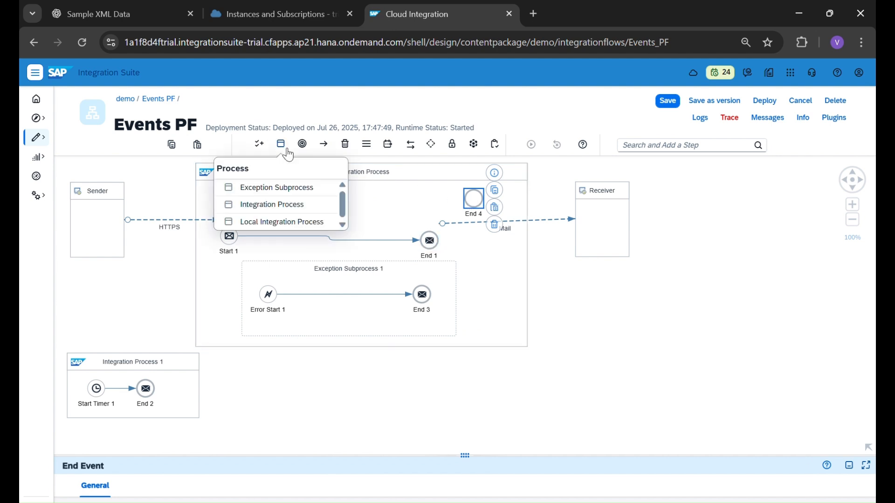
pyautogui.click(287, 223)
pyautogui.click(594, 401)
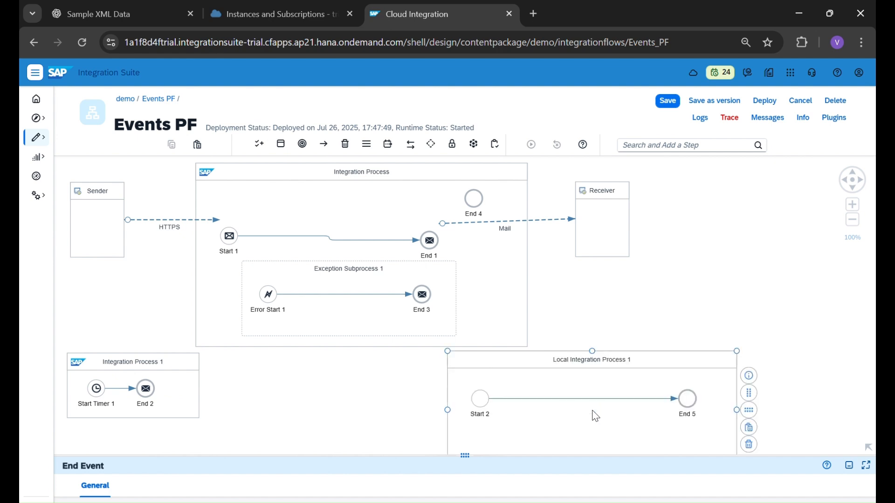
pyautogui.moveTo(472, 461); pyautogui.dragTo(474, 485)
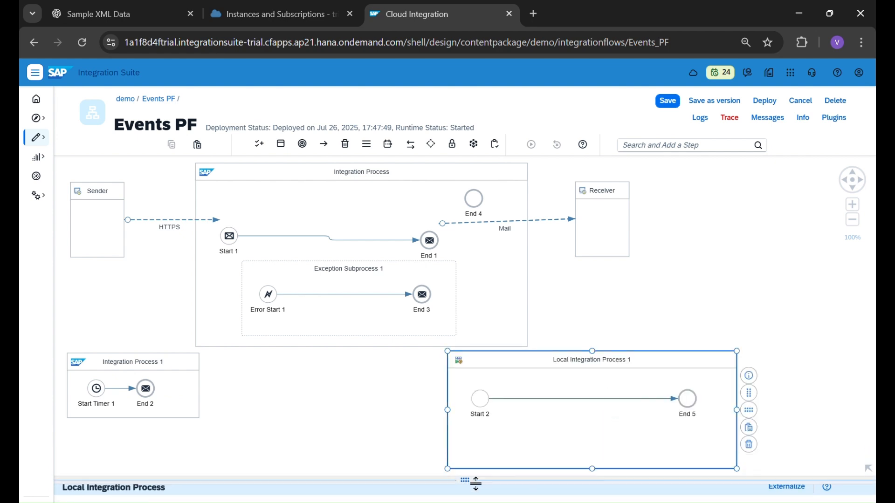
pyautogui.moveTo(576, 363)
pyautogui.mouseDown()
pyautogui.moveTo(581, 378)
pyautogui.moveTo(581, 370)
pyautogui.mouseUp()
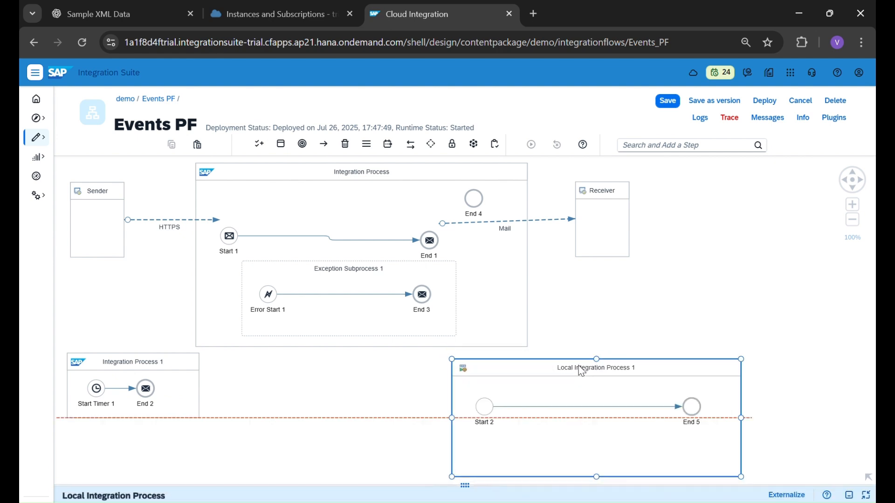
# Step: Delete the unconnected End 4 event from the main Integration Process
pyautogui.click(475, 205)
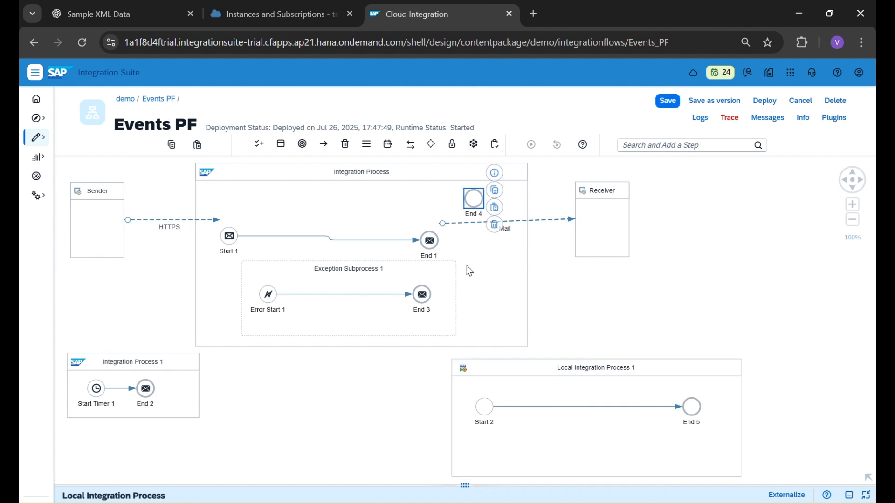
pyautogui.click(494, 224)
# Step: Insert a Content Modifier between Start 2 and End 5 in Local Integration Process 1
pyautogui.click(577, 407)
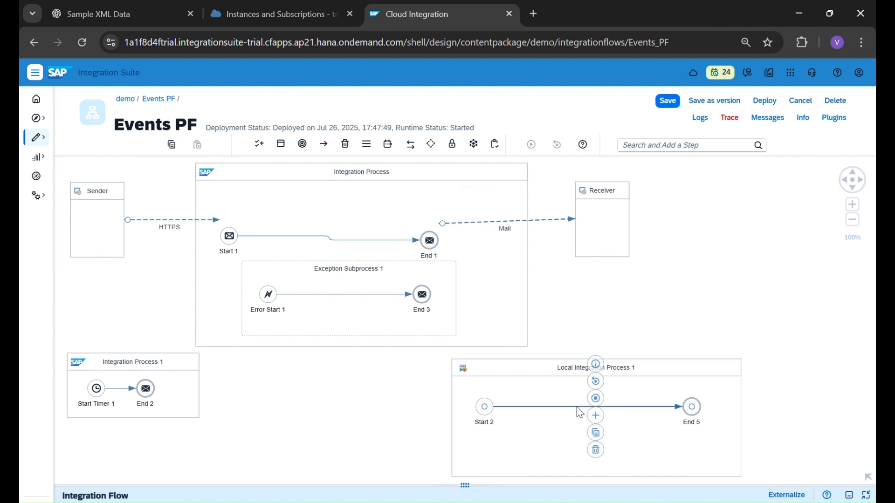
pyautogui.click(472, 337)
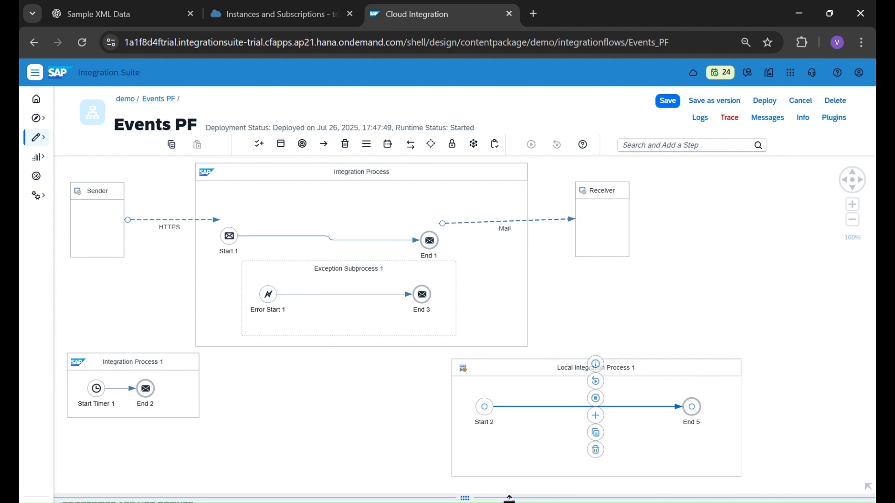
pyautogui.click(597, 418)
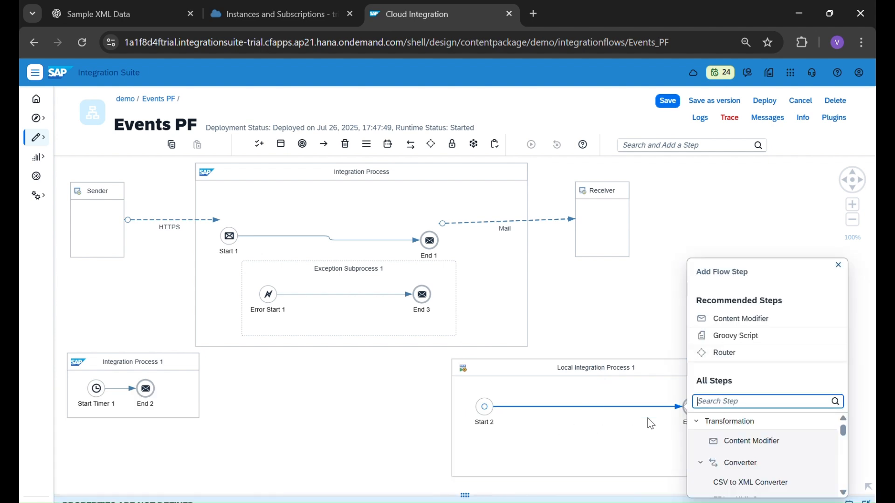
pyautogui.click(744, 441)
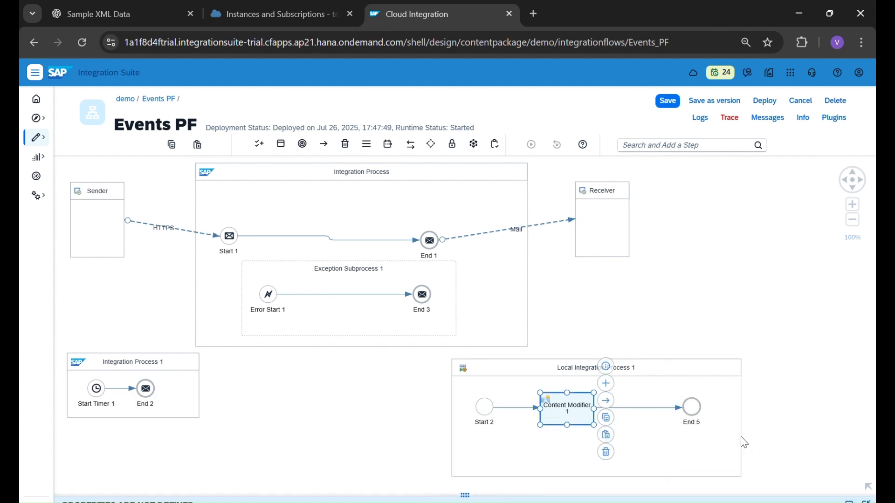
# Step: Search the flow steps for "process" and insert a Process Call between Start 1 and End 1 in the main Integration Process
pyautogui.click(338, 242)
pyautogui.click(337, 247)
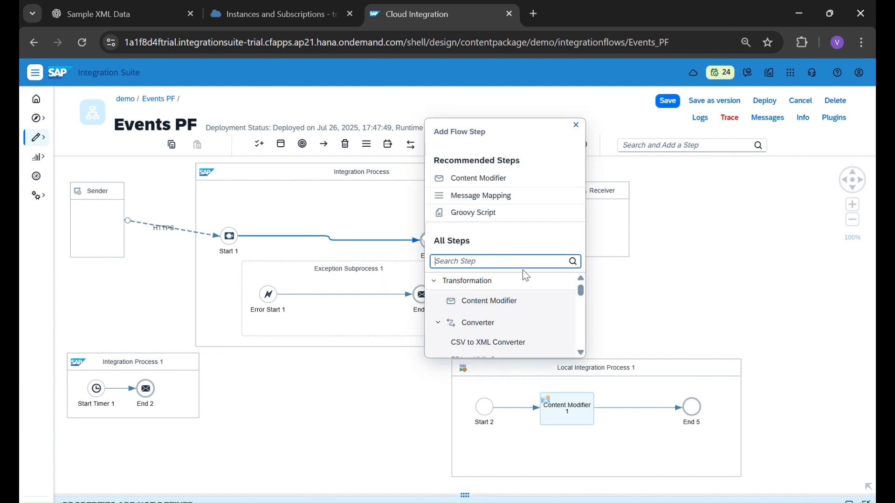
pyautogui.write('ocess')
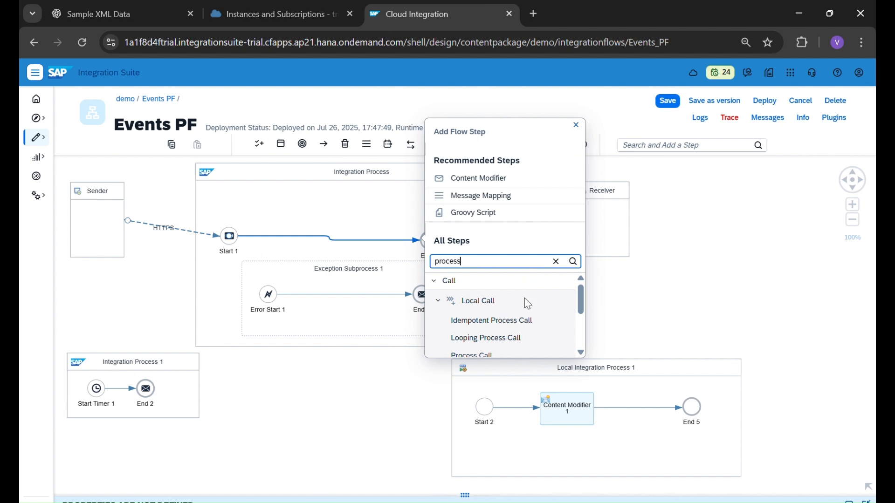
pyautogui.scroll(-3, 520, 338)
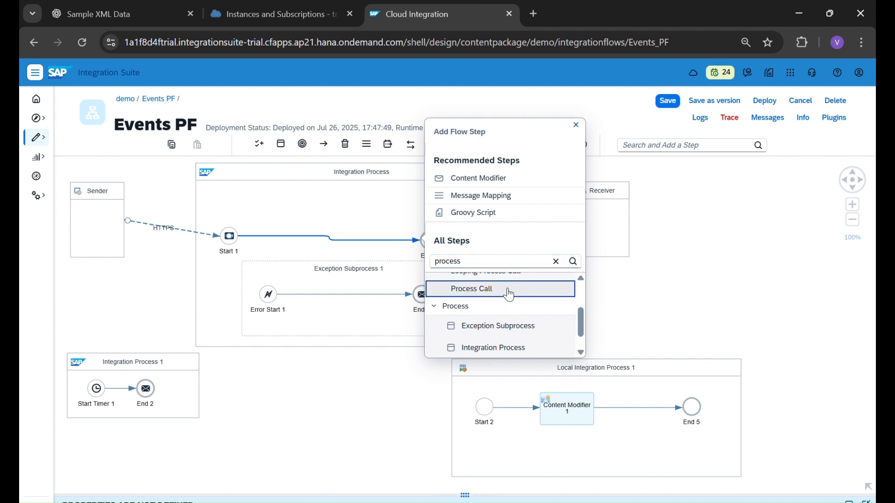
pyautogui.click(509, 294)
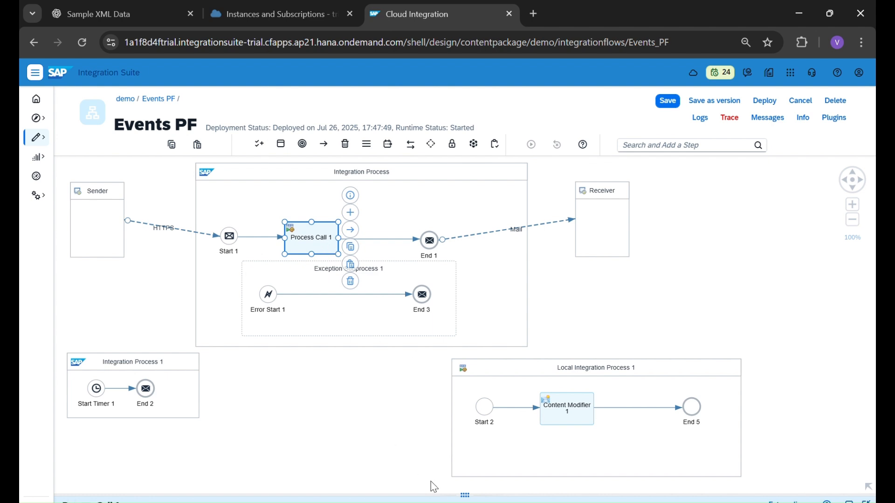
# Step: Assign the local integration process to be invoked by Process Call 1
pyautogui.click(465, 495)
pyautogui.click(158, 284)
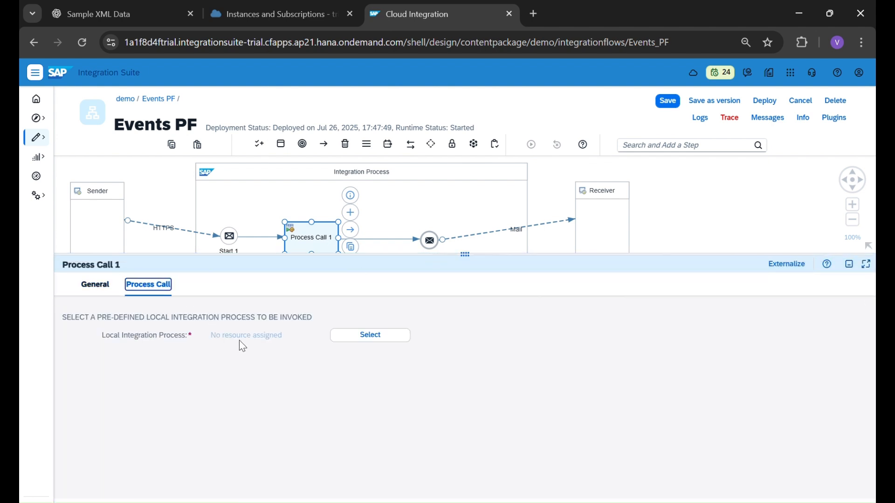
pyautogui.click(389, 335)
pyautogui.click(399, 136)
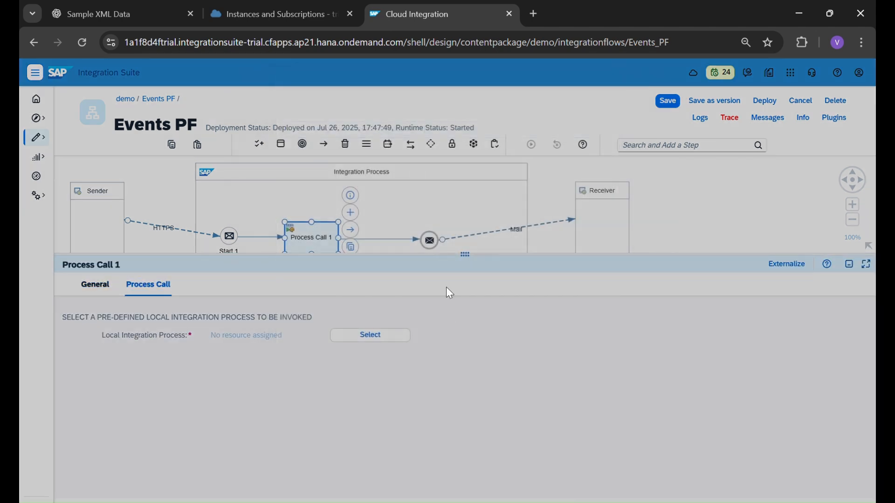
pyautogui.moveTo(475, 263); pyautogui.dragTo(500, 487)
# Step: Move Local Integration Process 1 beside Integration Process 1 and shift the Exception Subprocess left and slightly down within the main process
pyautogui.click(475, 411)
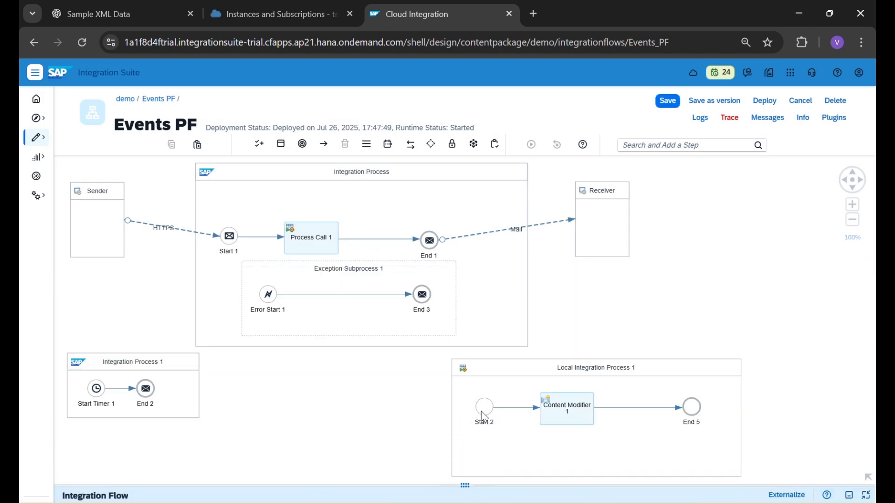
pyautogui.click(483, 409)
pyautogui.click(691, 407)
pyautogui.moveTo(645, 378); pyautogui.dragTo(420, 369)
pyautogui.click(619, 325)
pyautogui.moveTo(379, 270); pyautogui.dragTo(341, 287)
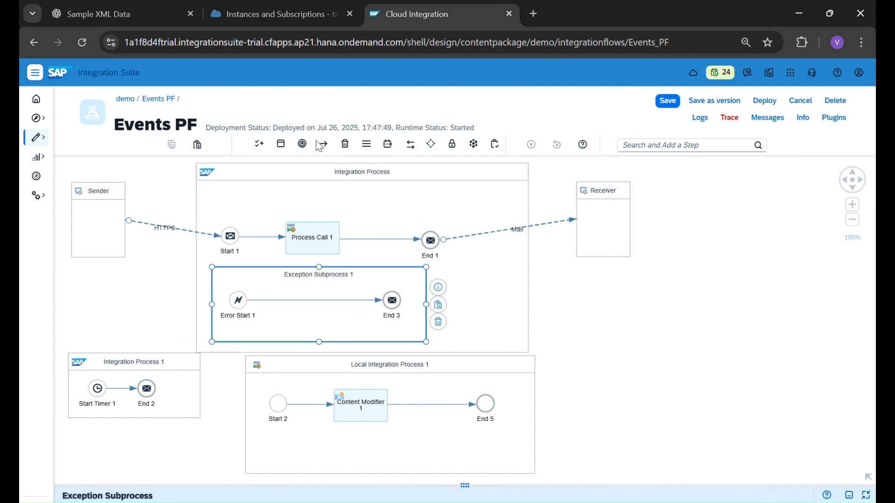
# Step: Add a Terminate Message event directly above End 1 in the main Integration Process
pyautogui.click(301, 144)
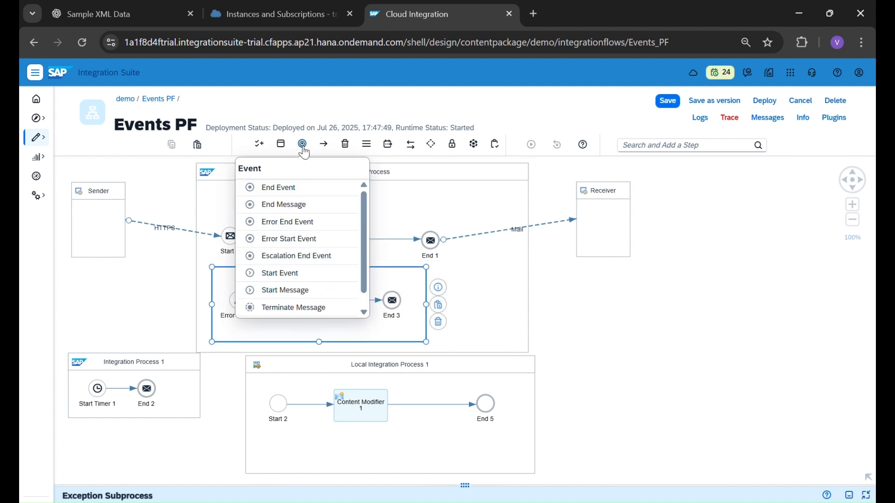
pyautogui.click(320, 306)
pyautogui.click(435, 206)
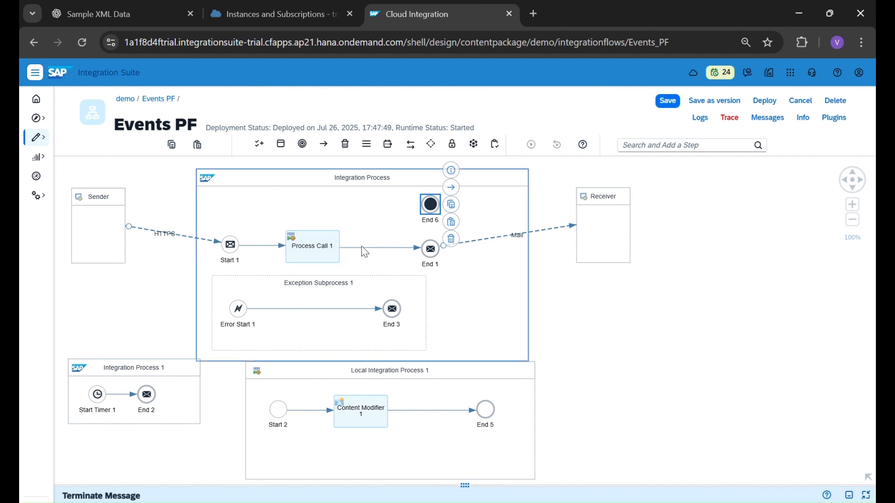
# Step: Examine the available routing steps and event types, along with the Terminate Message event End 6
pyautogui.click(430, 144)
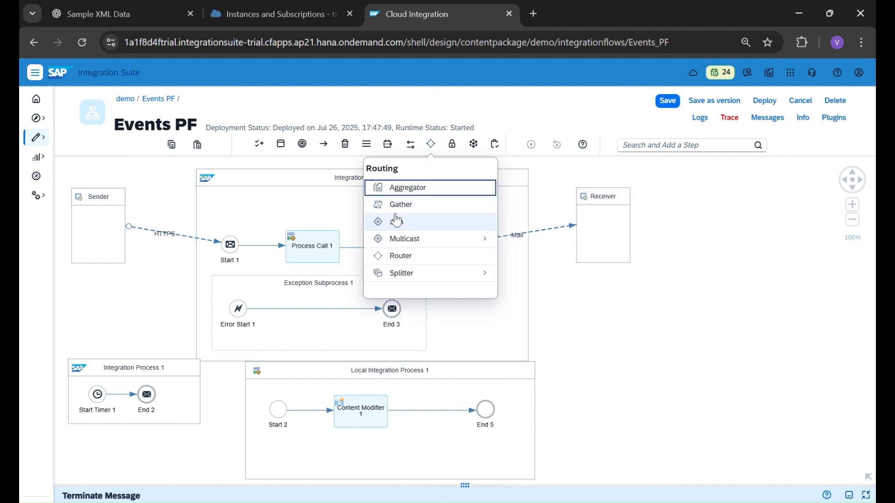
pyautogui.click(331, 209)
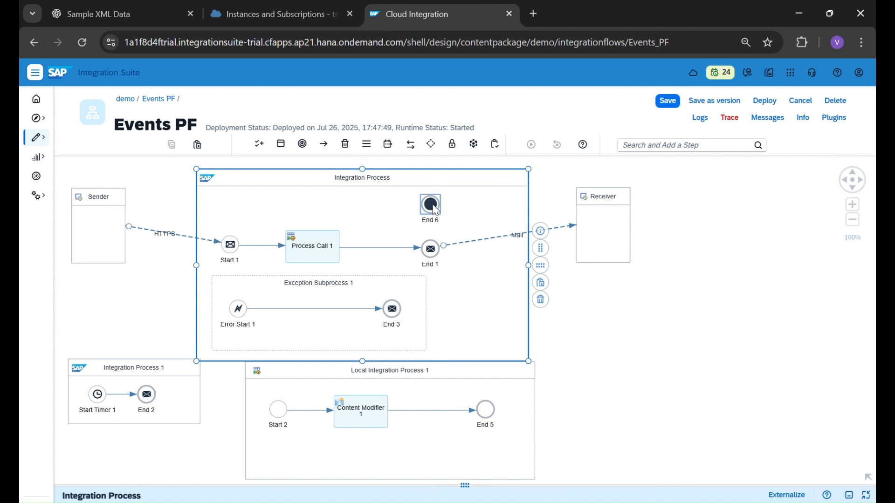
pyautogui.click(434, 208)
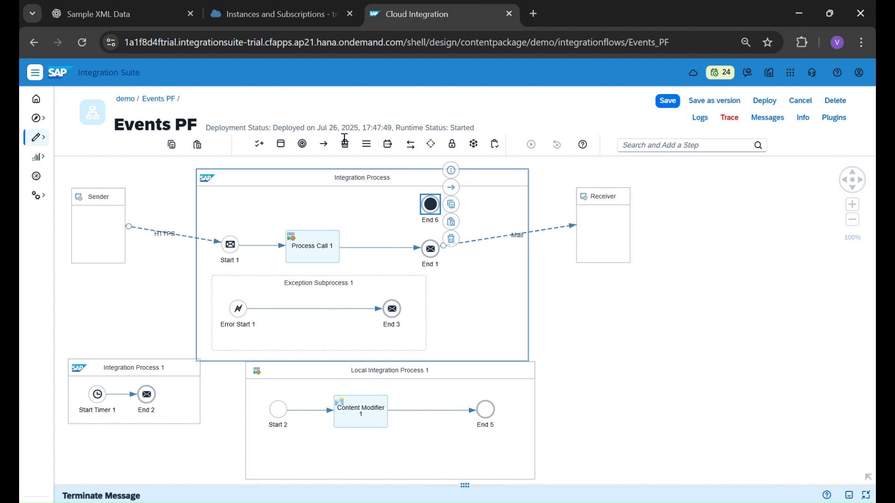
pyautogui.click(302, 143)
pyautogui.scroll(-1, 312, 256)
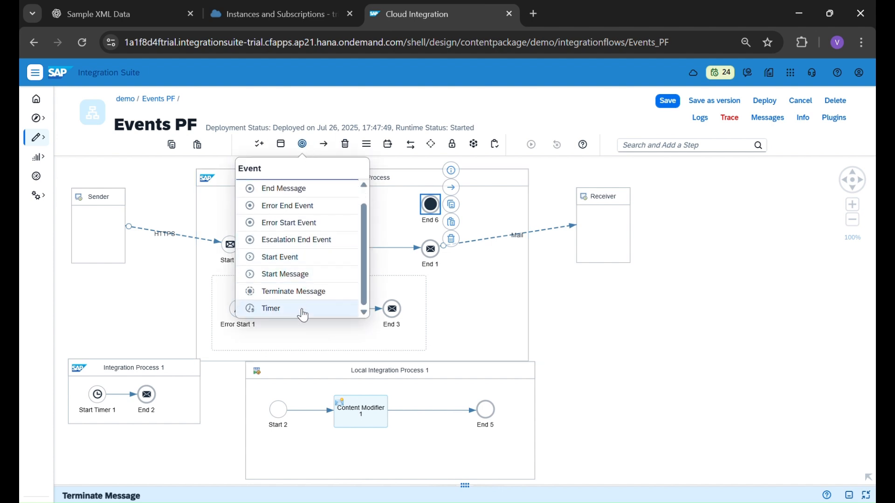
pyautogui.click(431, 215)
pyautogui.moveTo(465, 487); pyautogui.dragTo(513, 485)
pyautogui.click(432, 323)
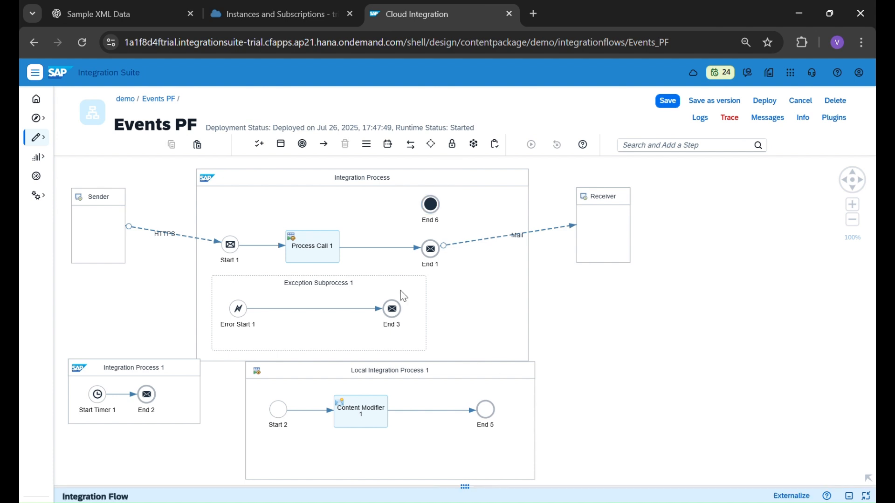
# Step: Add an Escalation End Event beneath End 1, beside the Exception Subprocess in the main Integration Process
pyautogui.click(304, 147)
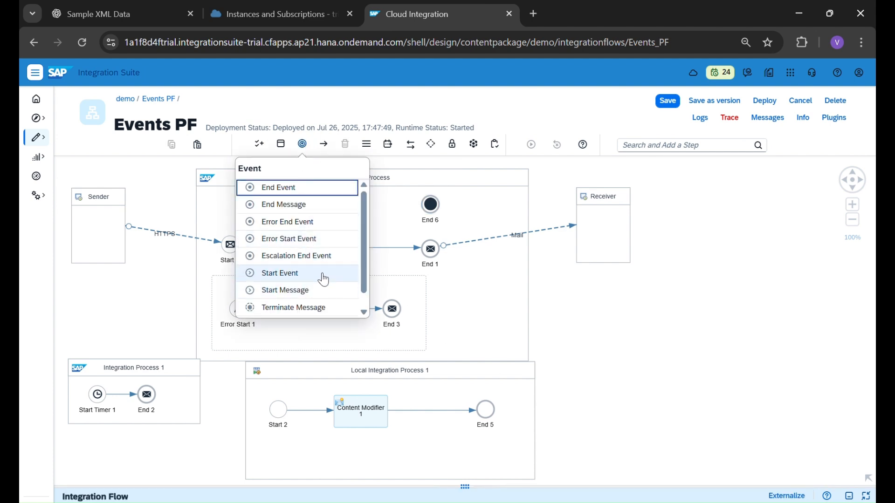
pyautogui.click(319, 257)
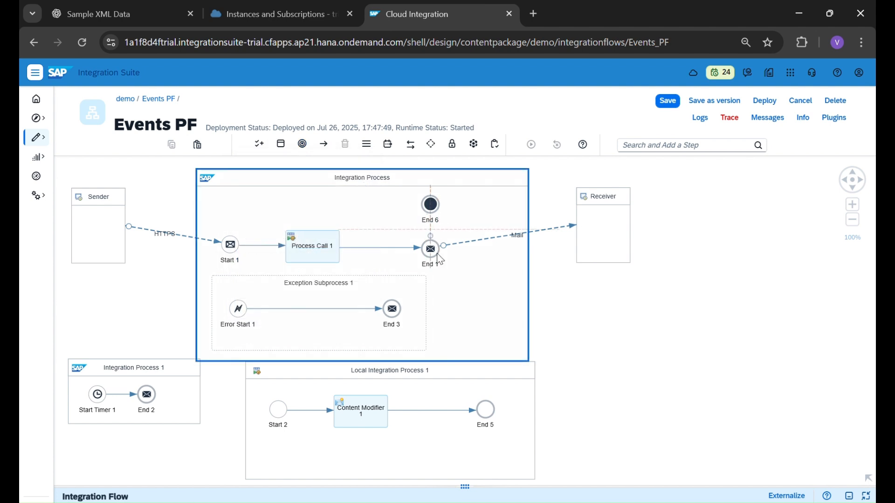
pyautogui.click(444, 291)
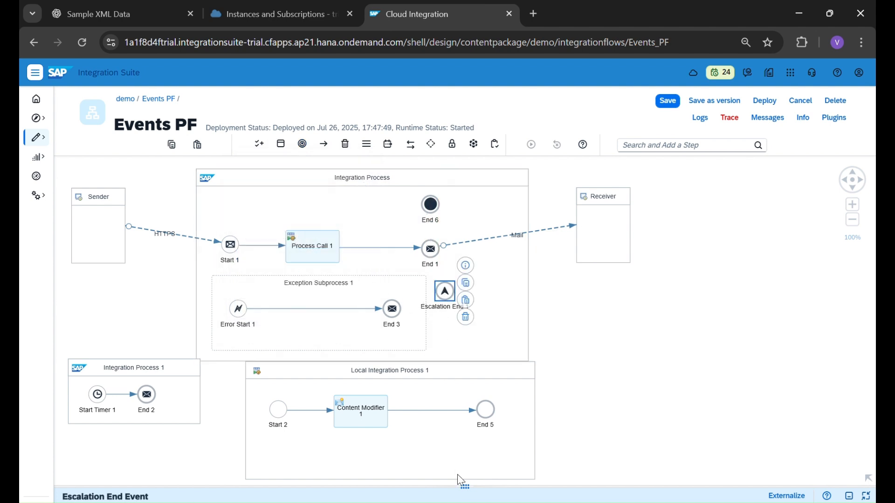
# Step: Set the category of the Escalation End 1 event to "Others - not further qualified"
pyautogui.moveTo(470, 497); pyautogui.dragTo(443, 229)
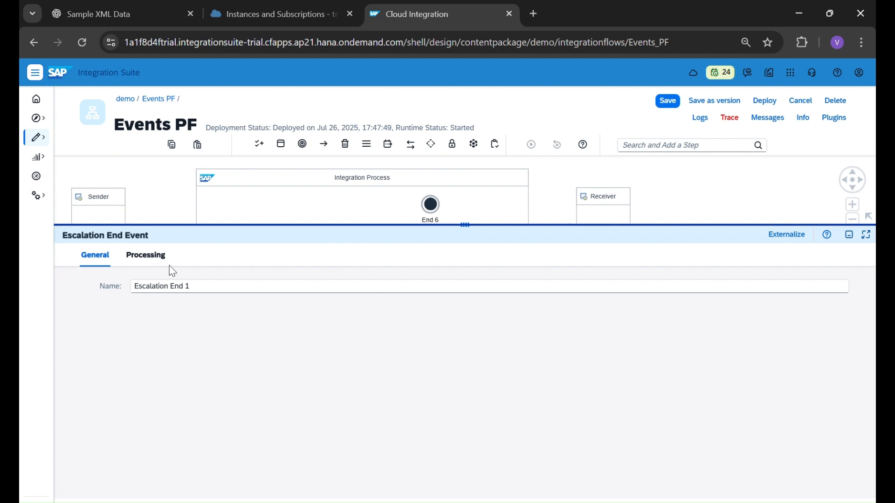
pyautogui.click(147, 256)
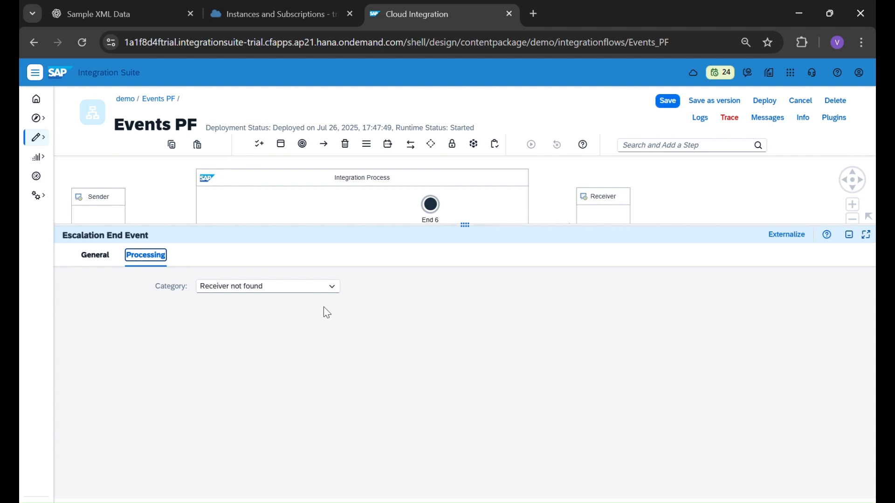
pyautogui.click(332, 287)
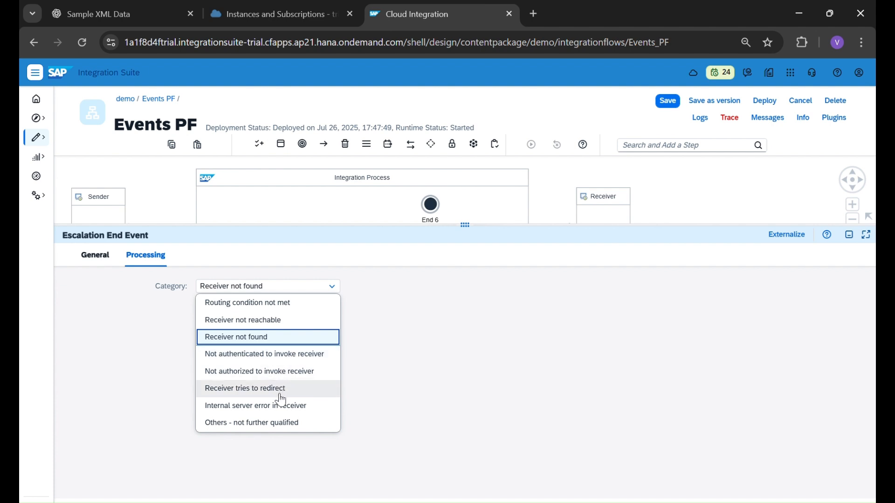
pyautogui.click(293, 422)
pyautogui.moveTo(457, 235); pyautogui.dragTo(513, 471)
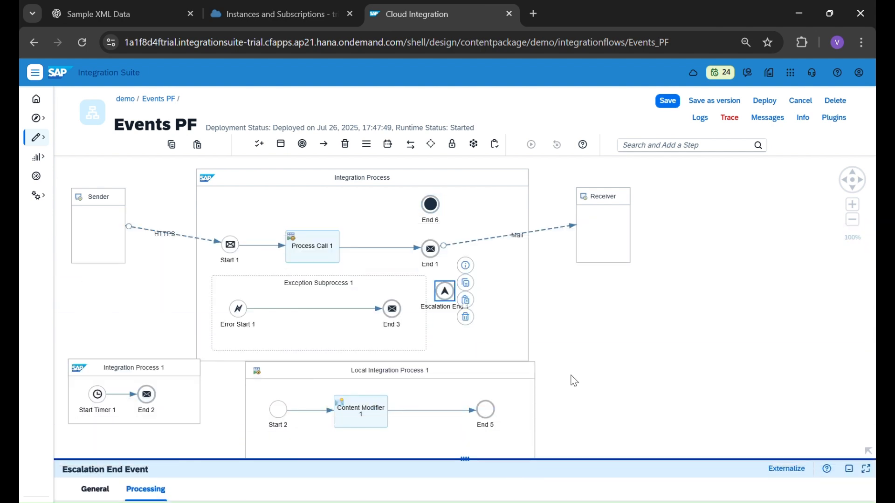
# Step: Add an Error End Event to the right of End 6 in the main Integration Process
pyautogui.click(302, 145)
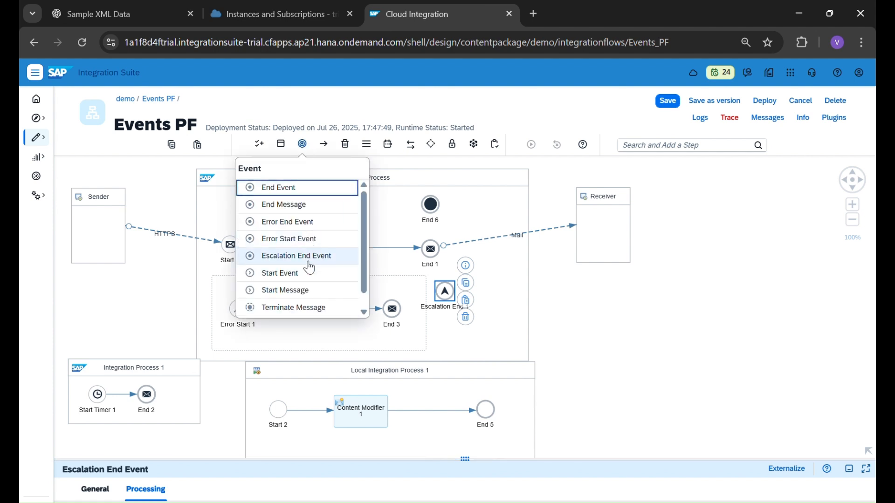
pyautogui.click(308, 224)
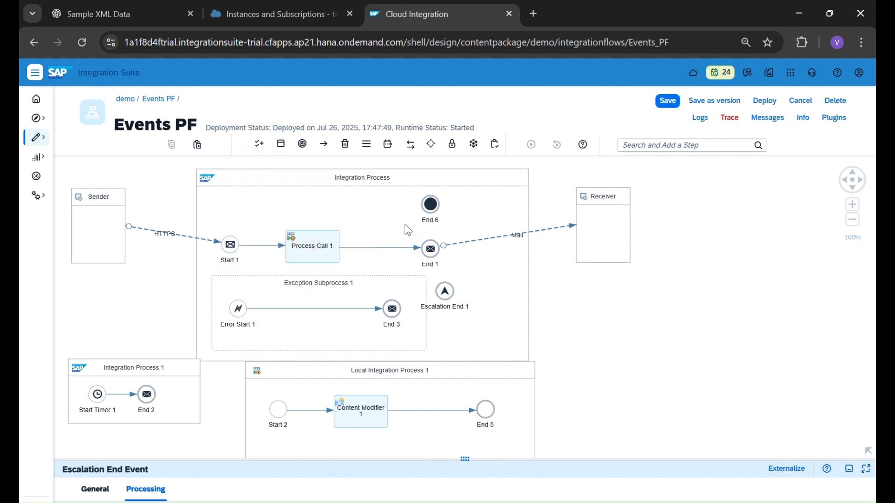
pyautogui.click(474, 216)
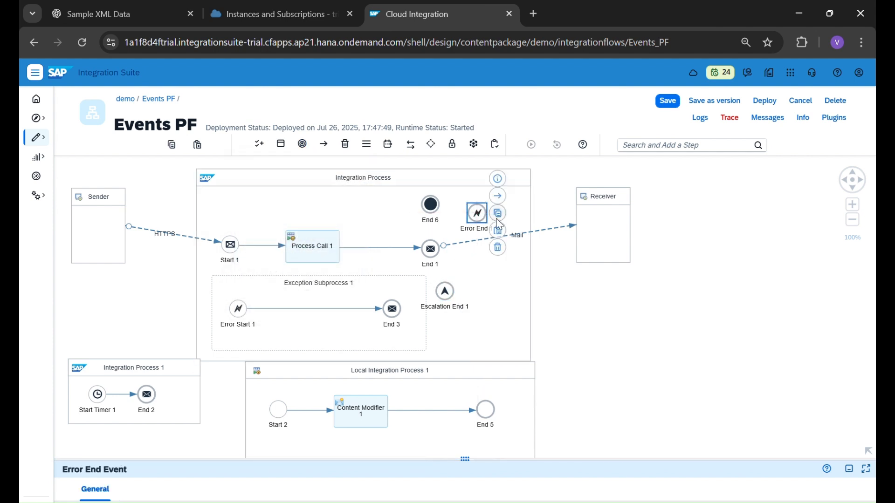
pyautogui.moveTo(464, 459); pyautogui.dragTo(499, 471)
pyautogui.click(320, 233)
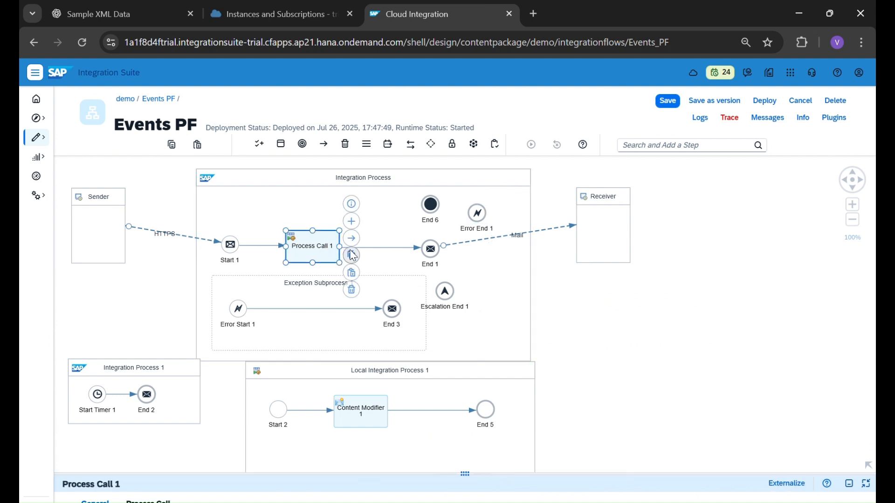
# Step: Move Local Integration Process 1 beneath the Receiver and lower Integration Process 1 away from the main Integration Process
pyautogui.moveTo(406, 375); pyautogui.dragTo(736, 373)
pyautogui.click(493, 430)
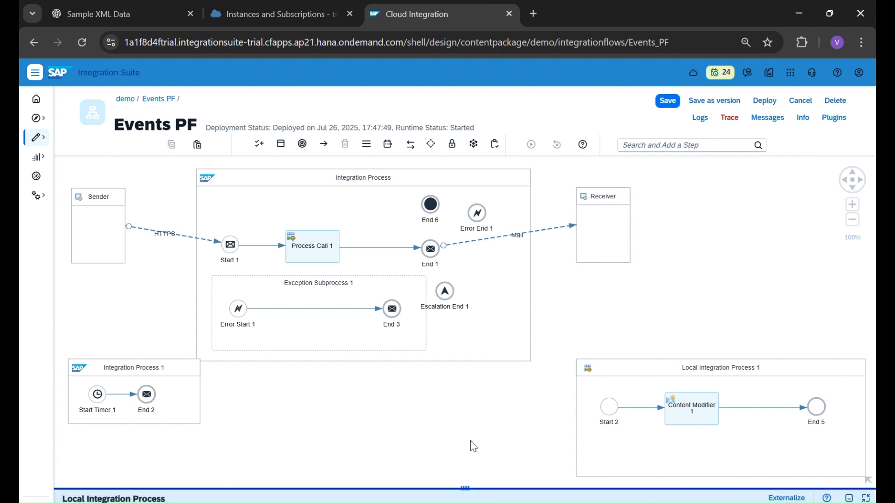
pyautogui.moveTo(121, 371); pyautogui.dragTo(132, 395)
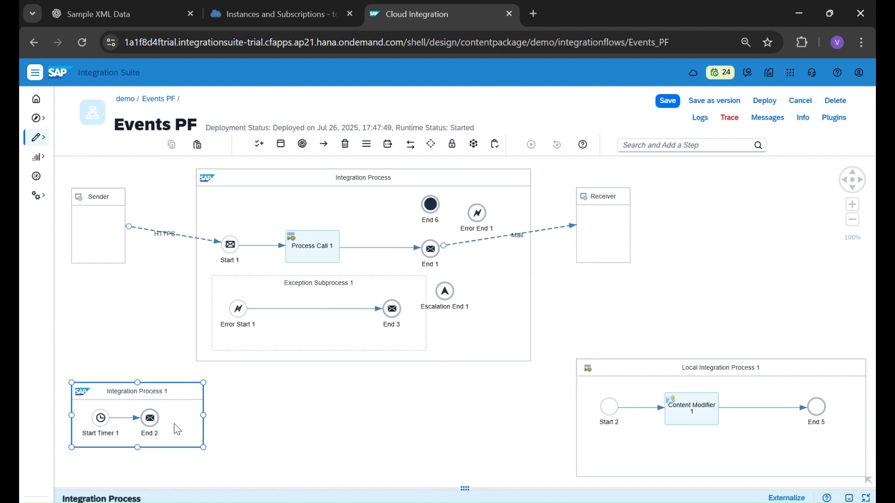
# Step: Widen Integration Process 1 to about the main process's right edge and move End 2 near its far end
pyautogui.moveTo(211, 420); pyautogui.dragTo(515, 447)
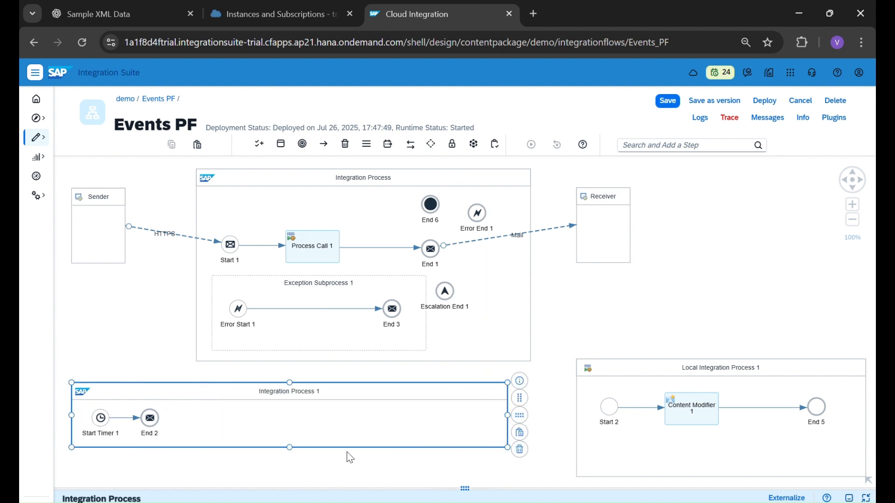
pyautogui.moveTo(151, 420); pyautogui.dragTo(470, 420)
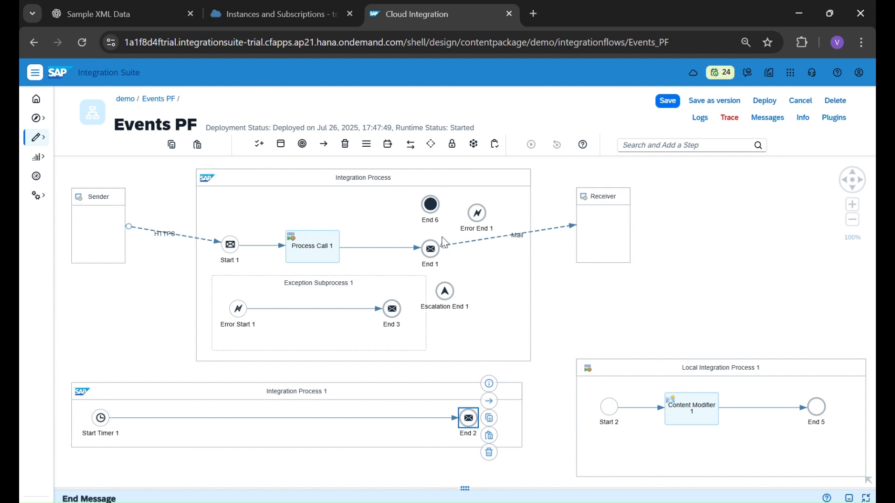
pyautogui.click(431, 205)
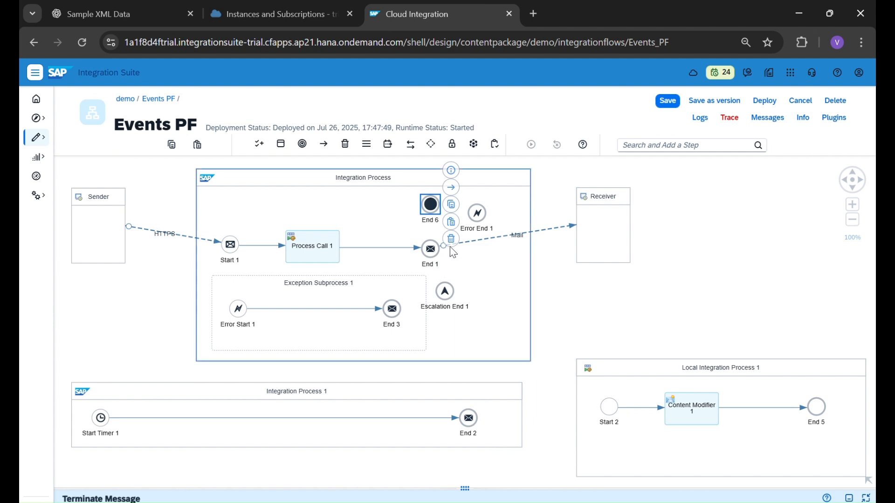
# Step: Examine the terminate, error and escalation end events in the main Integration Process and the start and end events in Local Integration Process 1
pyautogui.click(480, 215)
pyautogui.click(451, 300)
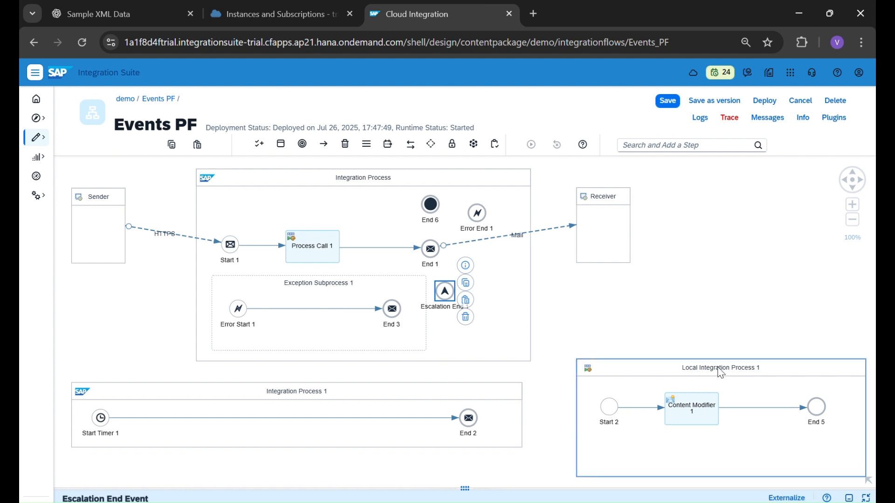
pyautogui.click(610, 409)
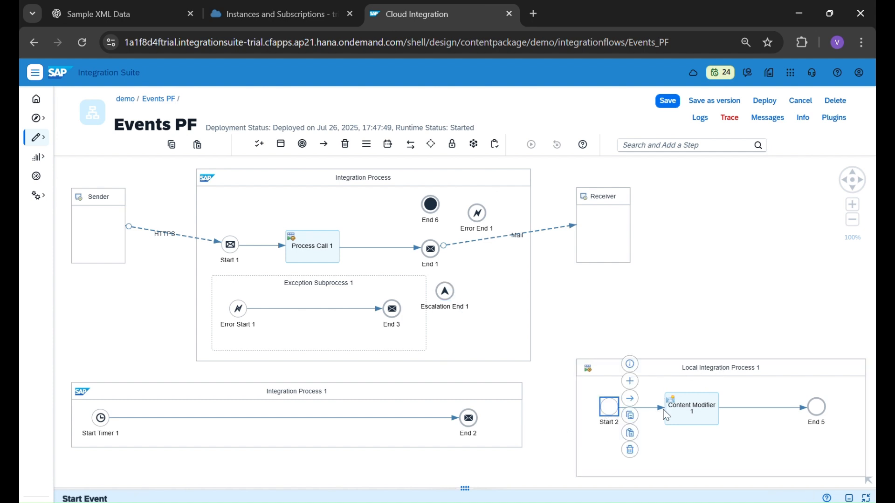
pyautogui.click(820, 409)
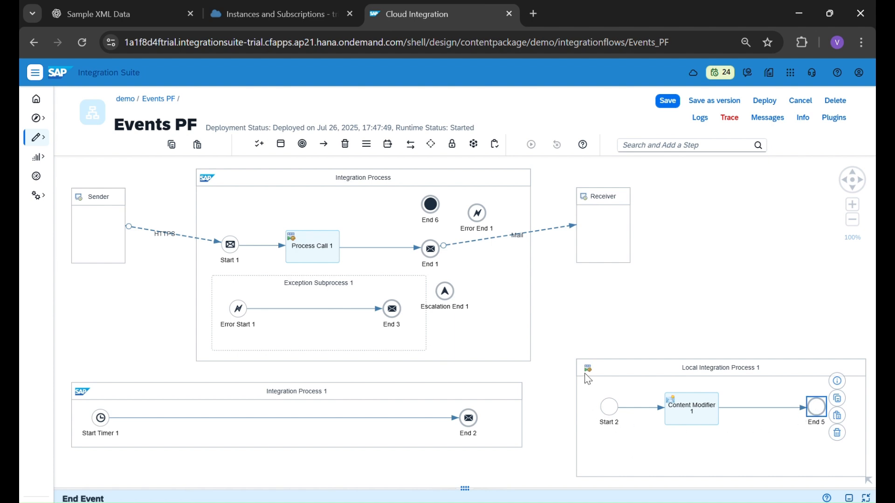
pyautogui.click(649, 294)
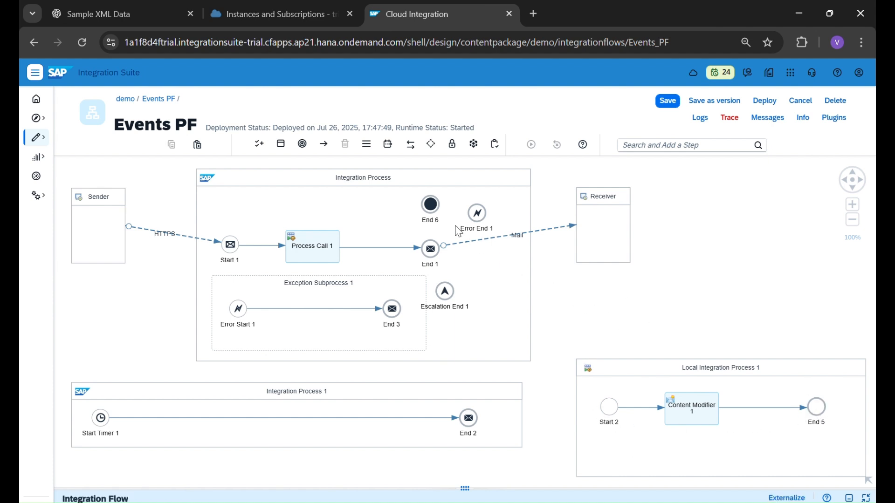
pyautogui.click(431, 207)
pyautogui.click(768, 238)
pyautogui.click(419, 257)
pyautogui.click(367, 148)
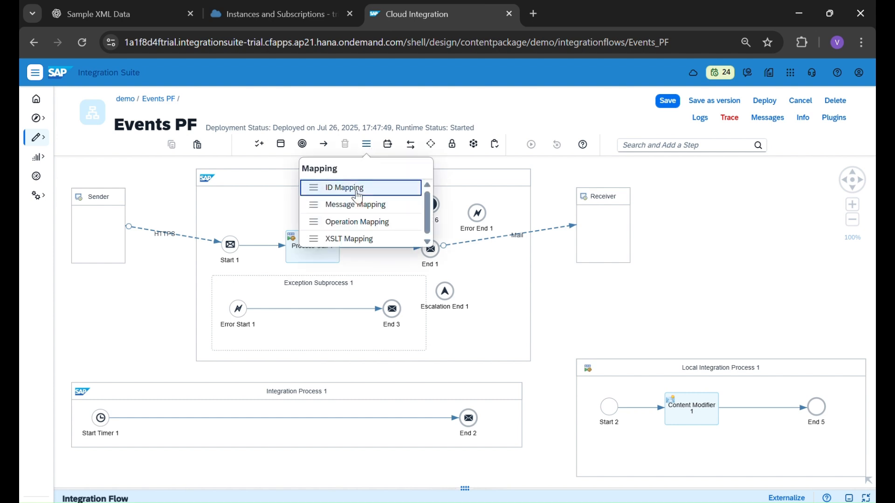
pyautogui.click(729, 313)
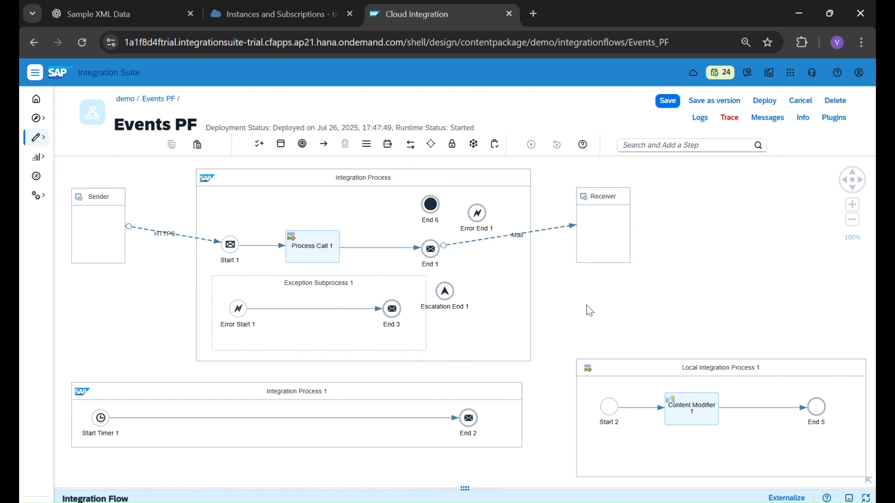